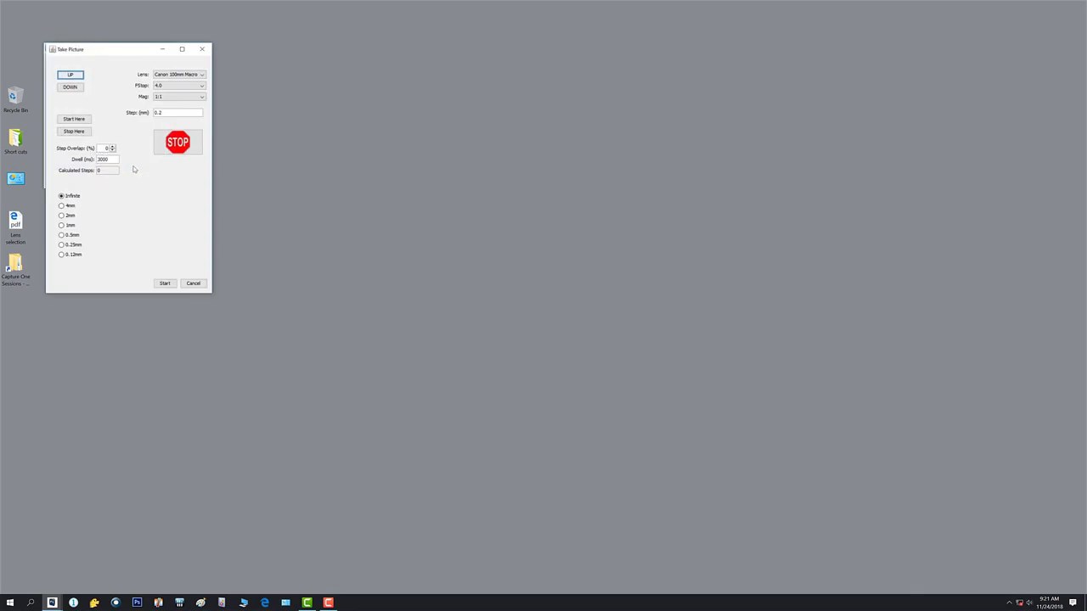
# - Test the down and up movement, choosing the 4mm and 2mm travel options, and close the Take Picture window
pyautogui.moveTo(102, 56); pyautogui.dragTo(70, 51)
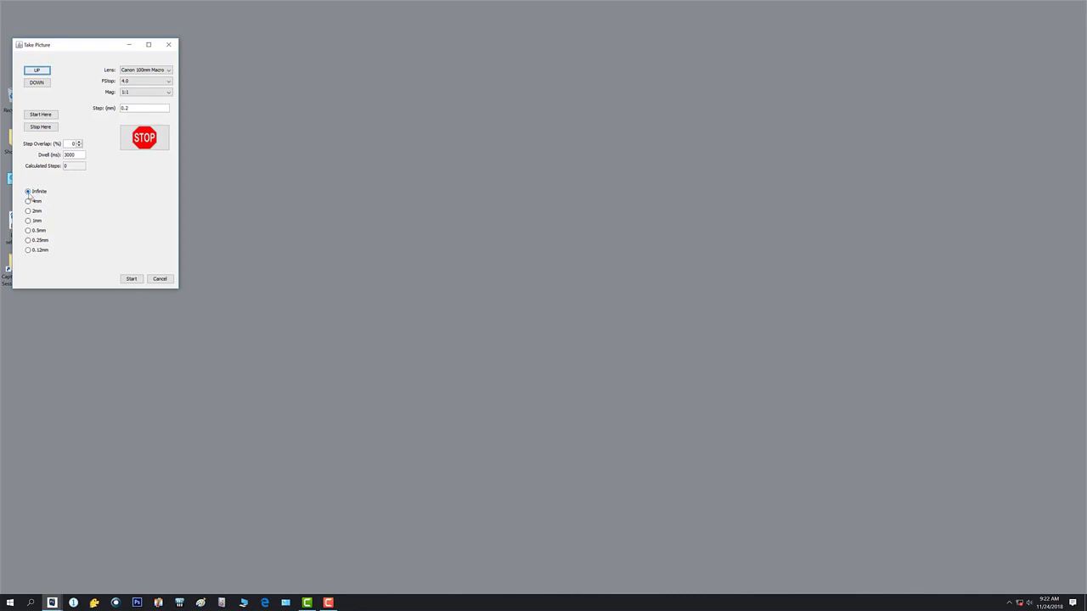
pyautogui.click(40, 85)
pyautogui.click(35, 201)
pyautogui.click(35, 210)
pyautogui.click(47, 83)
pyautogui.click(47, 85)
pyautogui.click(41, 73)
pyautogui.click(169, 45)
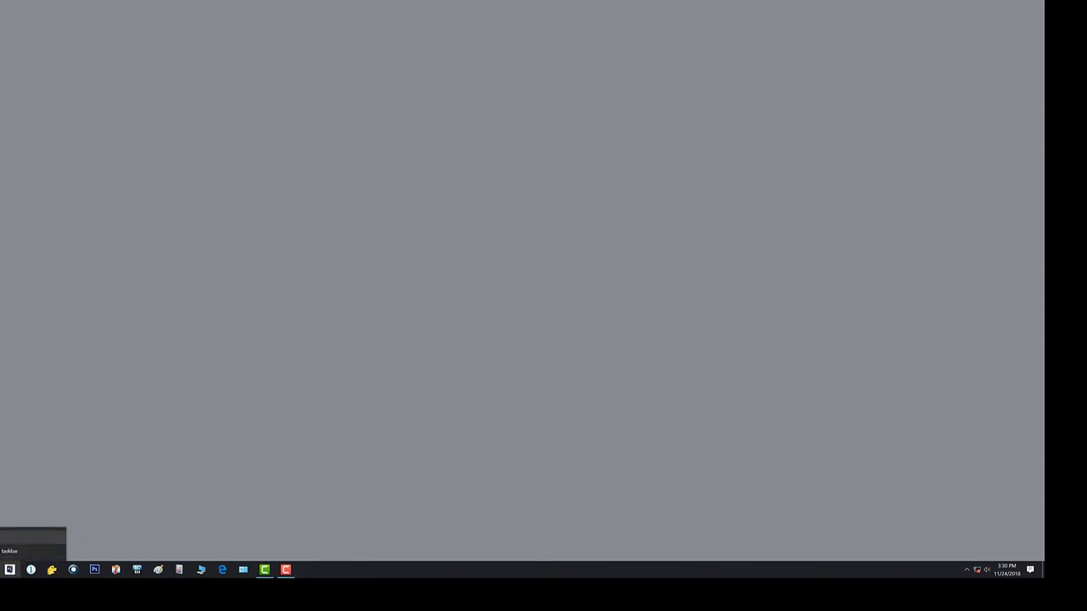
# - Launch Visionary Digital Passport as administrator and move its window away from the screen corner
pyautogui.rightClick(4, 537)
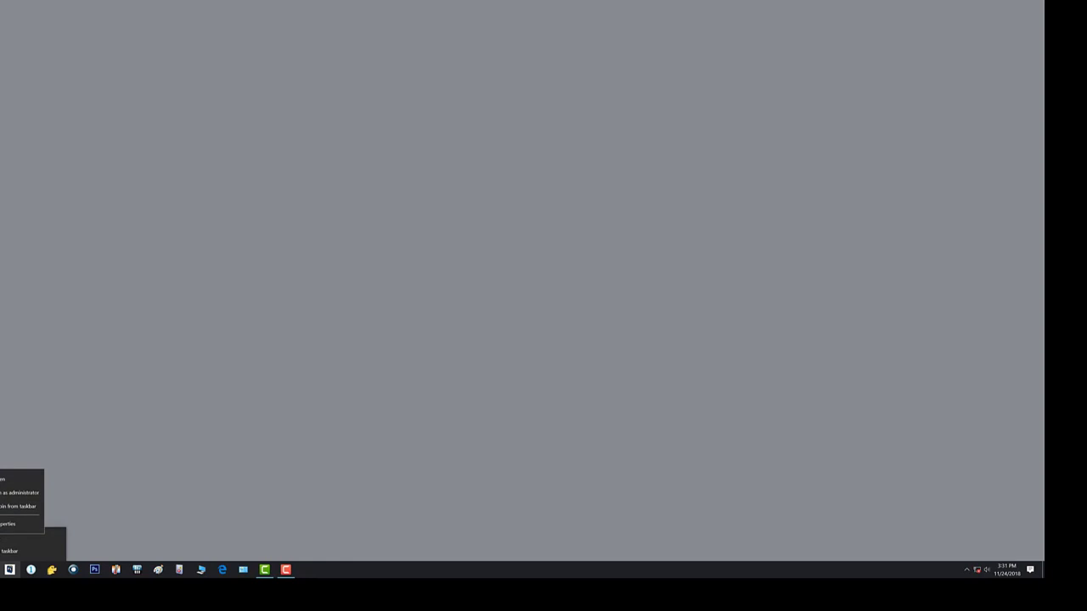
pyautogui.click(11, 494)
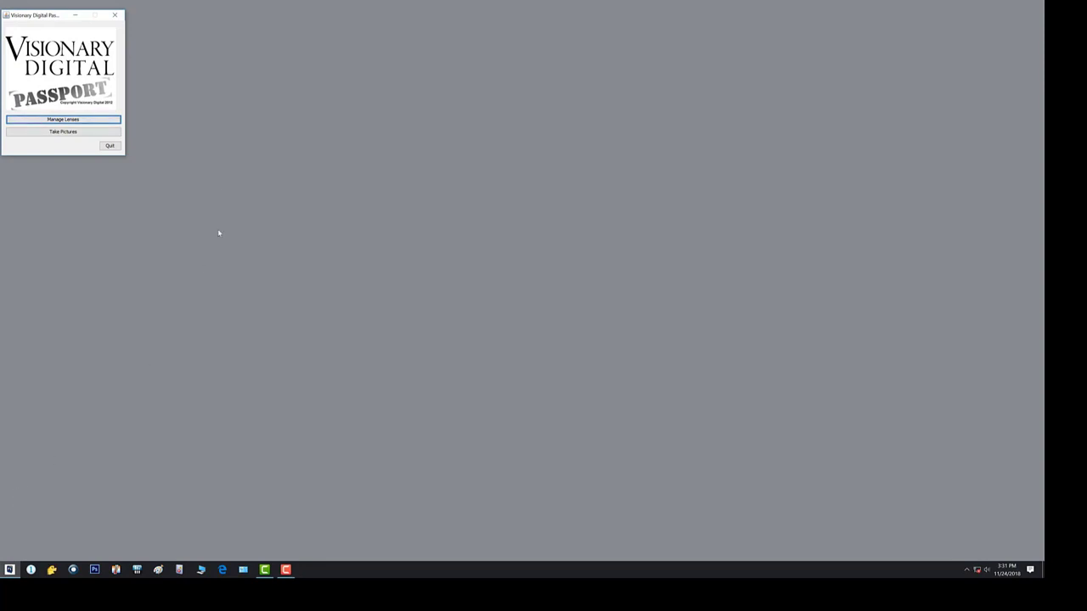
pyautogui.moveTo(27, 20); pyautogui.dragTo(190, 51)
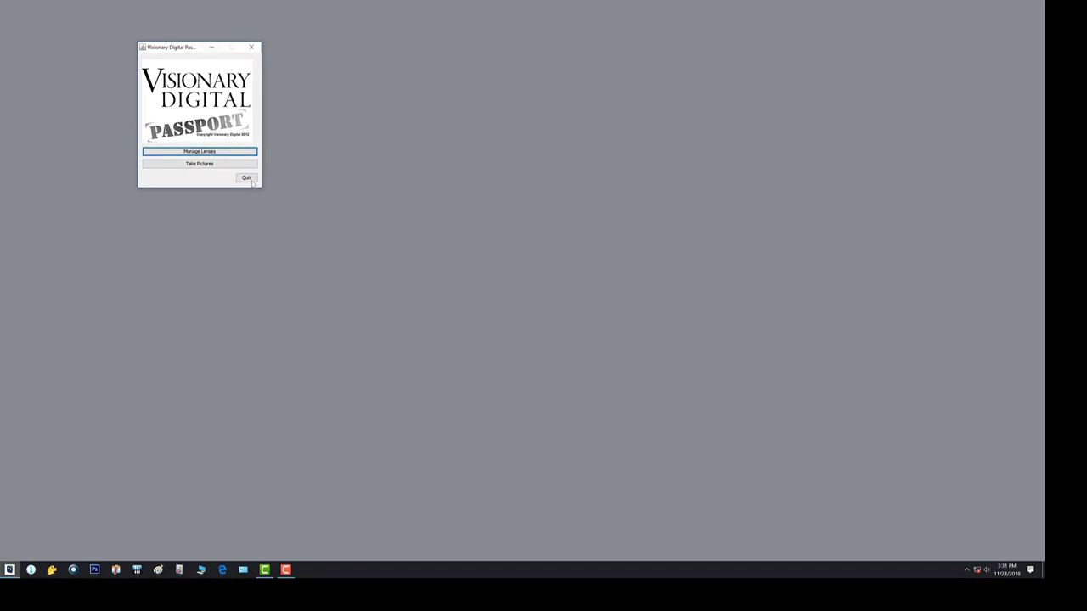
# - Open the Canon 100mm Macro lens for editing from the lens manager
pyautogui.click(198, 152)
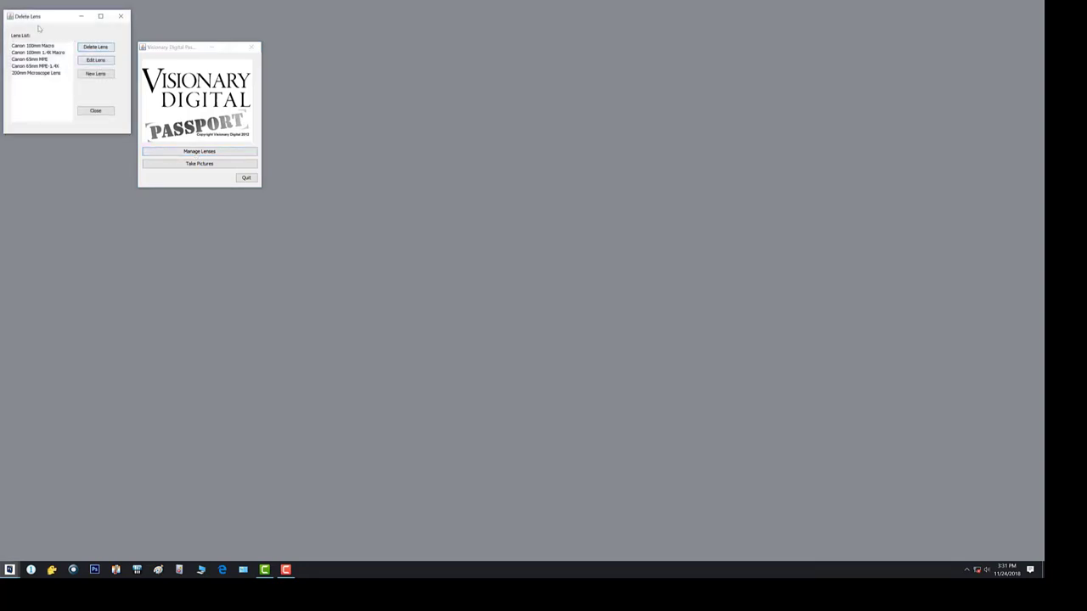
pyautogui.moveTo(46, 16); pyautogui.dragTo(371, 111)
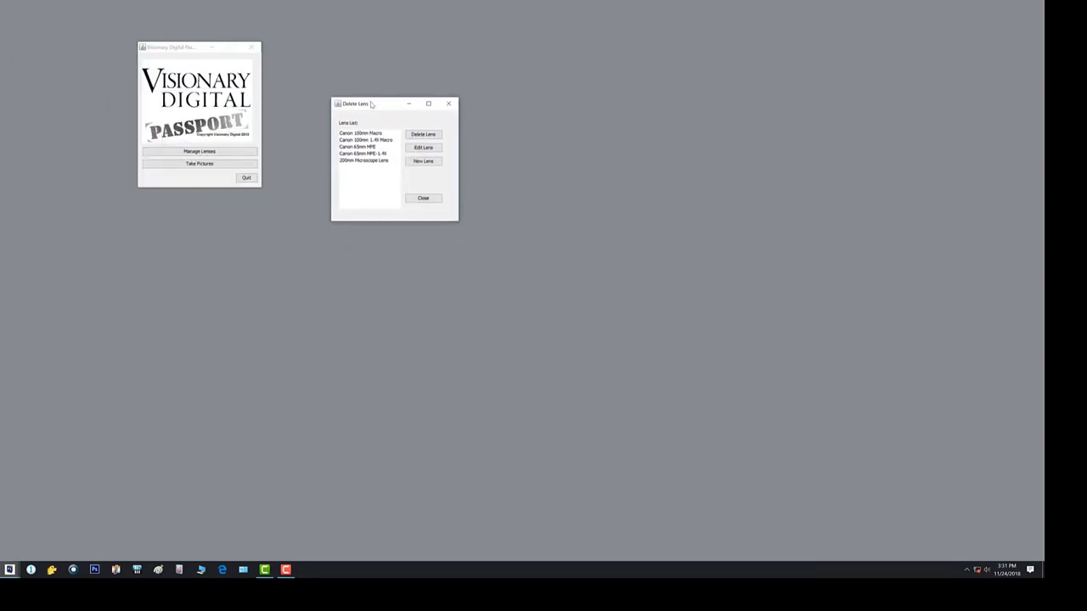
pyautogui.click(352, 134)
pyautogui.click(422, 148)
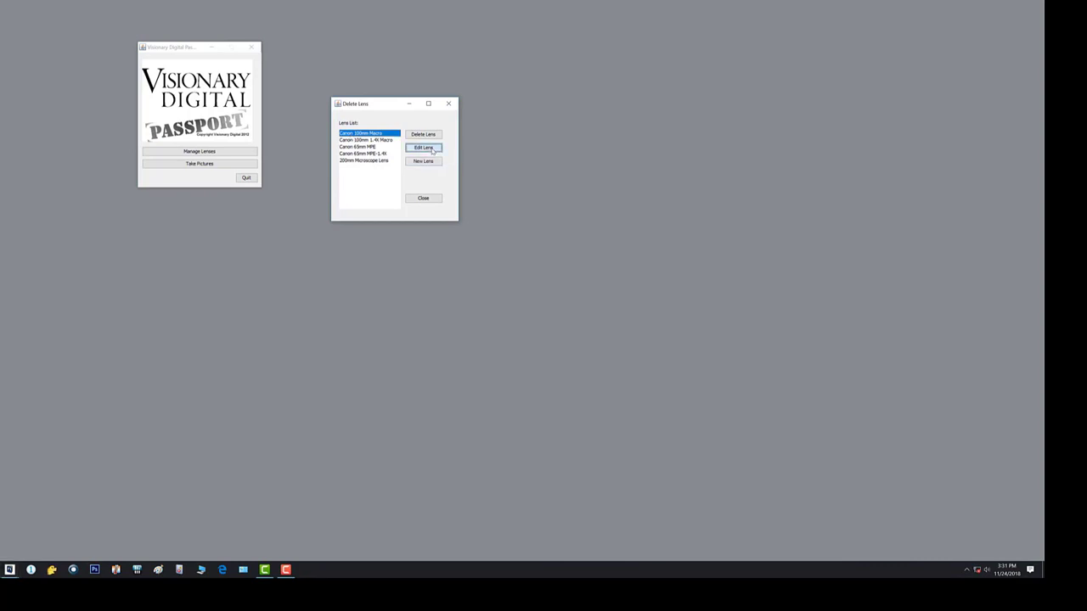
pyautogui.moveTo(104, 19); pyautogui.dragTo(438, 109)
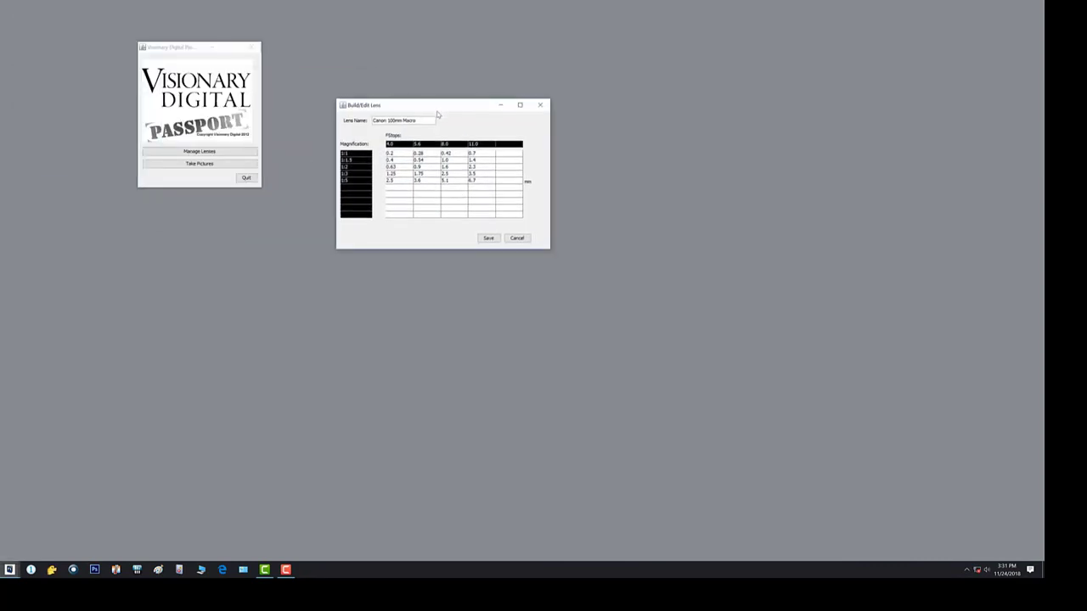
# - Set the step value for magnification 1:5 at f-stop 11.0 to 8 and save the lens
pyautogui.click(480, 182)
pyautogui.click(482, 173)
pyautogui.click(484, 166)
pyautogui.click(484, 176)
pyautogui.click(485, 181)
pyautogui.write('8')
pyautogui.click(489, 239)
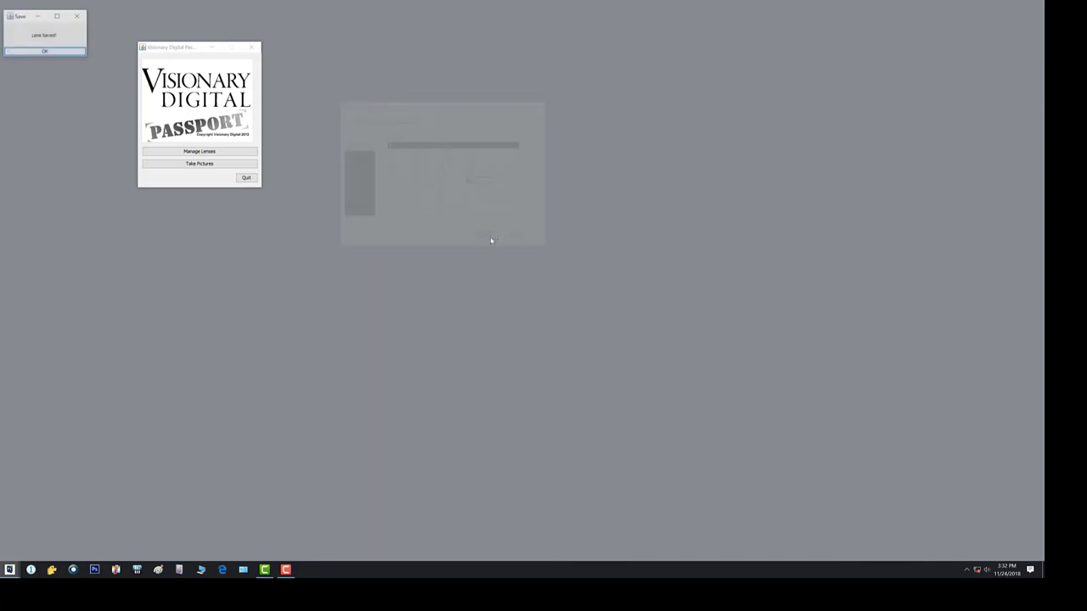
pyautogui.click(55, 53)
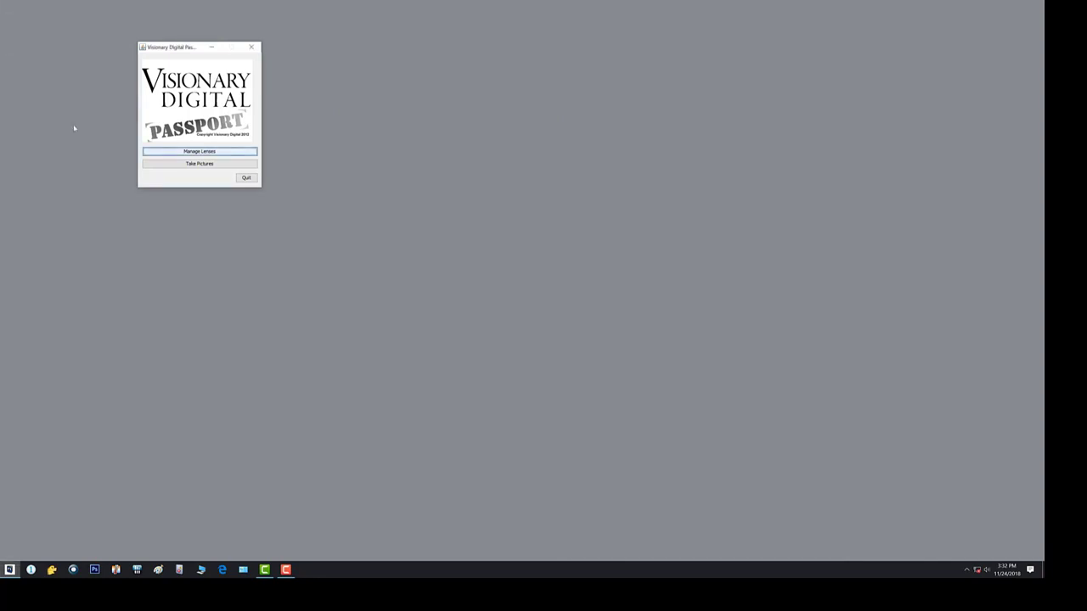
# - Reopen the Canon 100mm Macro lens table to check the saved step value, and leave it without saving
pyautogui.click(186, 152)
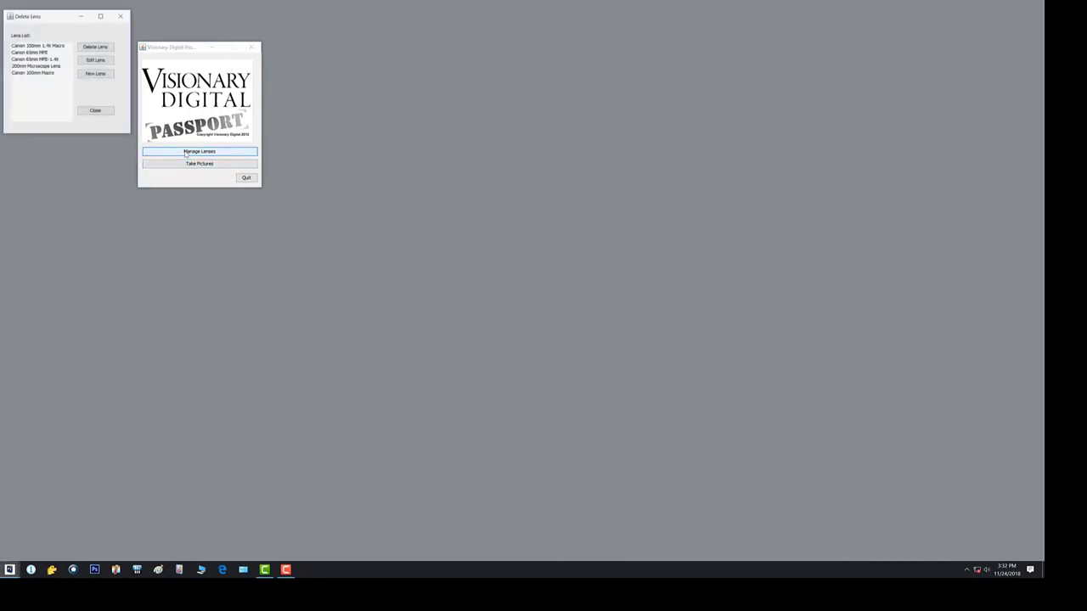
pyautogui.click(36, 75)
pyautogui.click(88, 61)
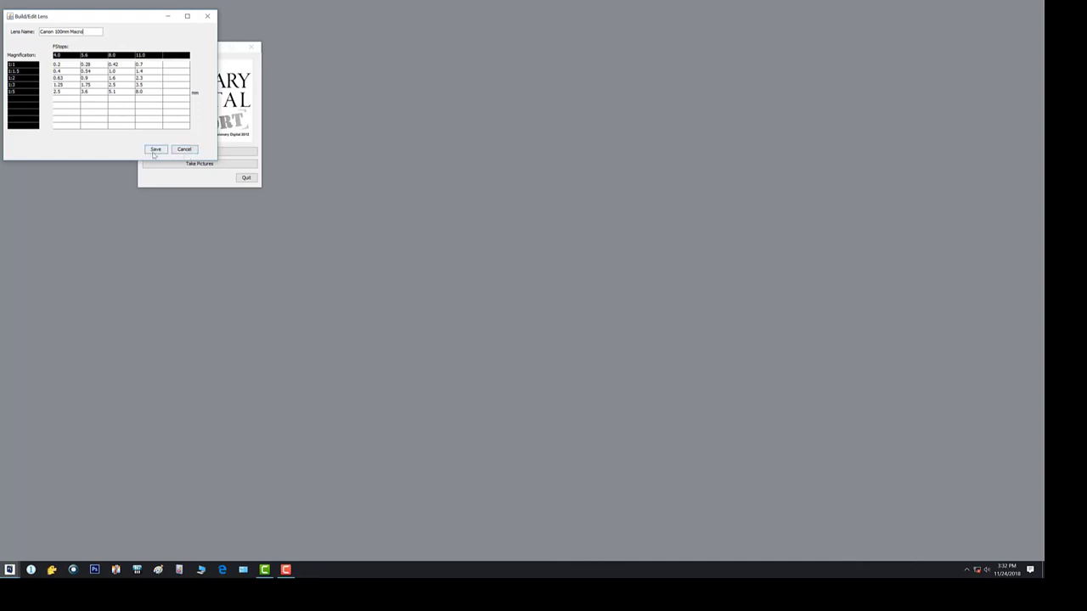
pyautogui.click(185, 150)
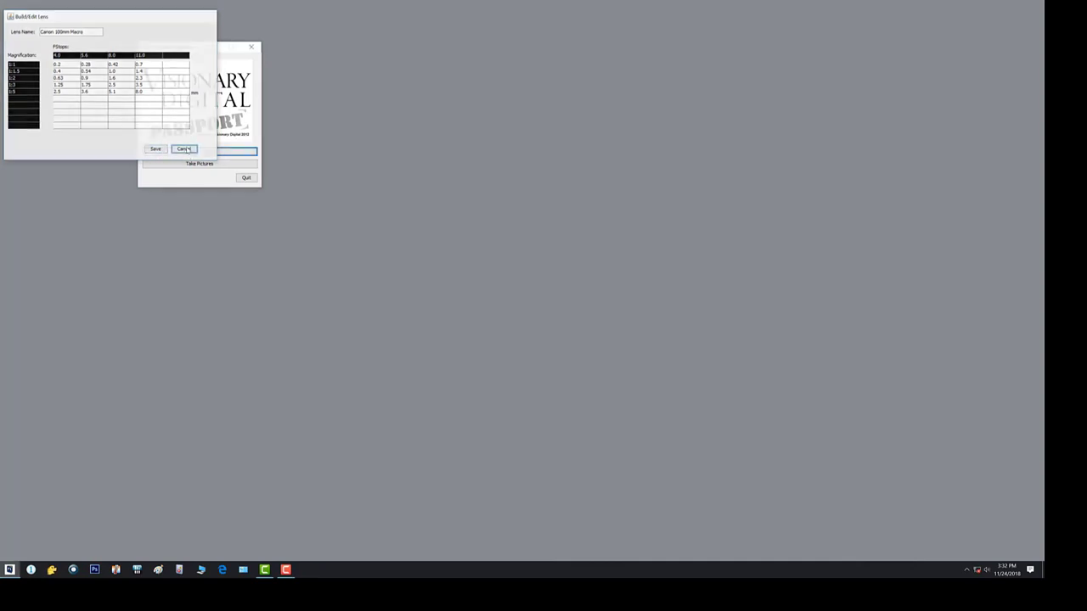
# - Delete the Canon 100mm Macro lens from the lens list
pyautogui.click(203, 153)
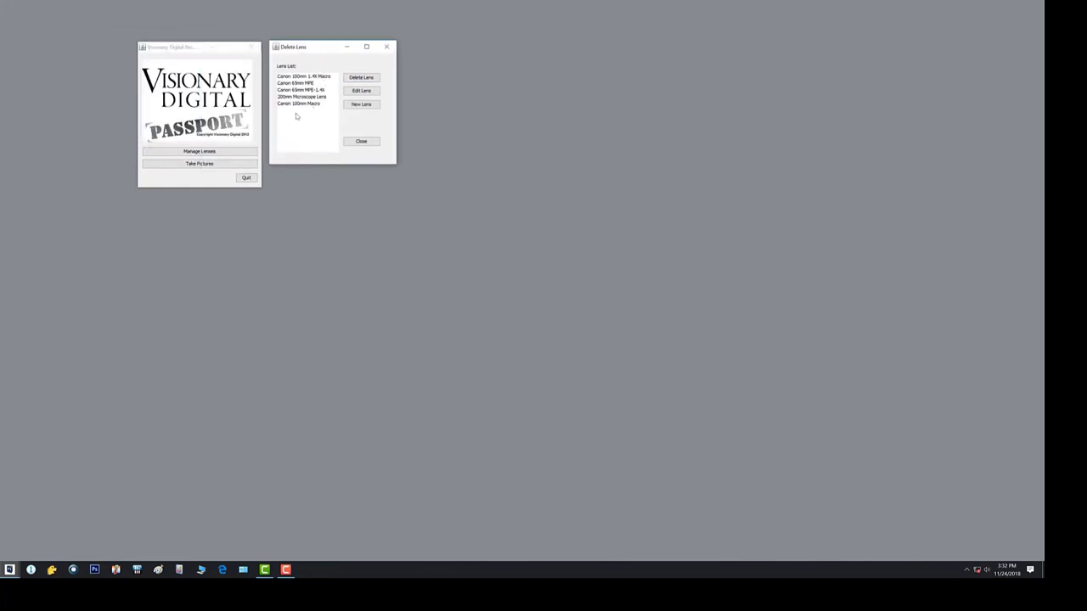
pyautogui.click(297, 106)
pyautogui.click(361, 78)
pyautogui.click(481, 285)
# - Create a new lens named 35MM WIDE with f-stops 4, 5.6 and 8
pyautogui.click(360, 106)
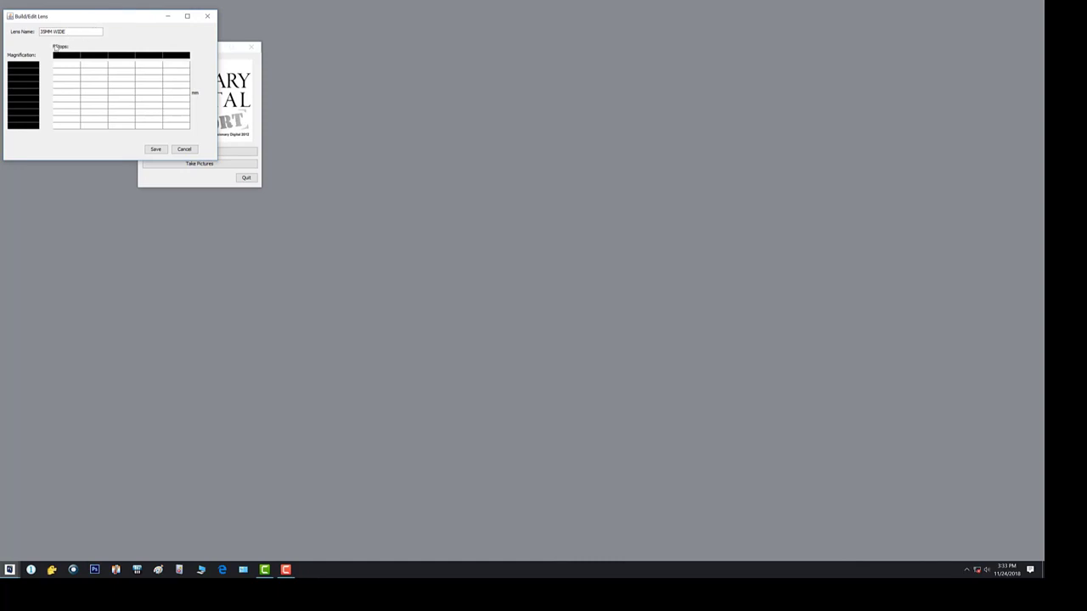
pyautogui.click(66, 56)
pyautogui.write('4')
pyautogui.press('Tab')
pyautogui.write('5')
pyautogui.press('Tab')
pyautogui.write('8')
# - Enter the magnifications 1, 2 and 3 for the new lens
pyautogui.click(27, 66)
pyautogui.write('1')
pyautogui.click(25, 74)
pyautogui.write('2')
pyautogui.click(27, 80)
pyautogui.write('3')
# - Fill the magnification 1 row with step values 1, 2 and 3 across the three f-stops
pyautogui.click(64, 67)
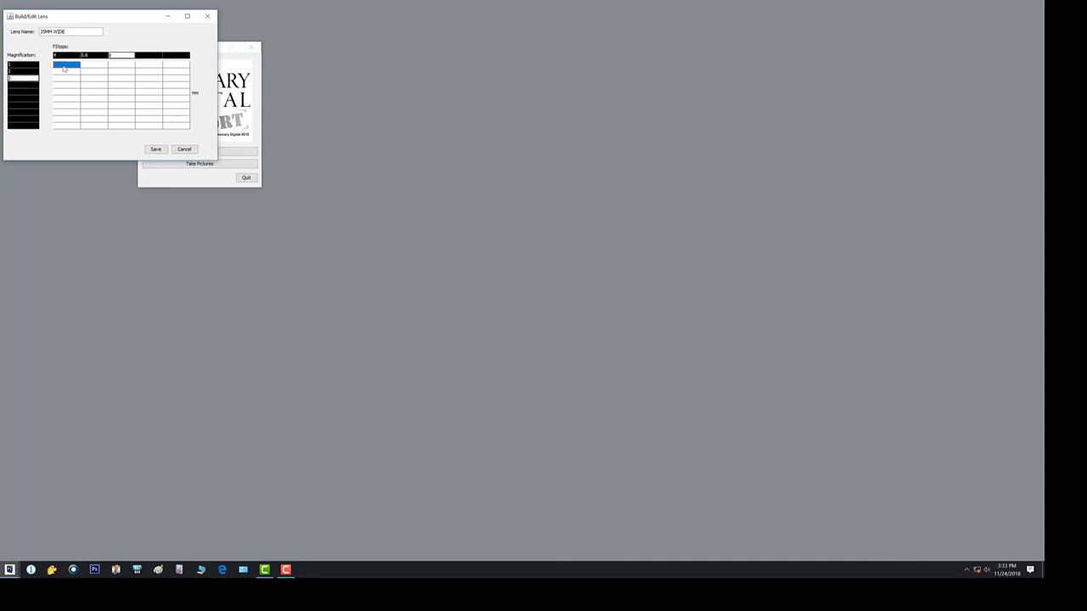
pyautogui.write('1')
pyautogui.click(93, 67)
pyautogui.write('2')
pyautogui.press('Tab')
pyautogui.write('3')
# - Fill the magnification 2 row with step values 2, 1 and 5
pyautogui.click(62, 73)
pyautogui.write('2')
pyautogui.press('Tab')
pyautogui.write('1')
pyautogui.click(119, 74)
pyautogui.write('5')
# - Fill the magnification 3 row with step values 3, 6 and 8 and save the lens
pyautogui.click(59, 79)
pyautogui.write('3')
pyautogui.click(98, 80)
pyautogui.write('6')
pyautogui.click(123, 79)
pyautogui.write('8')
pyautogui.click(155, 149)
pyautogui.click(46, 52)
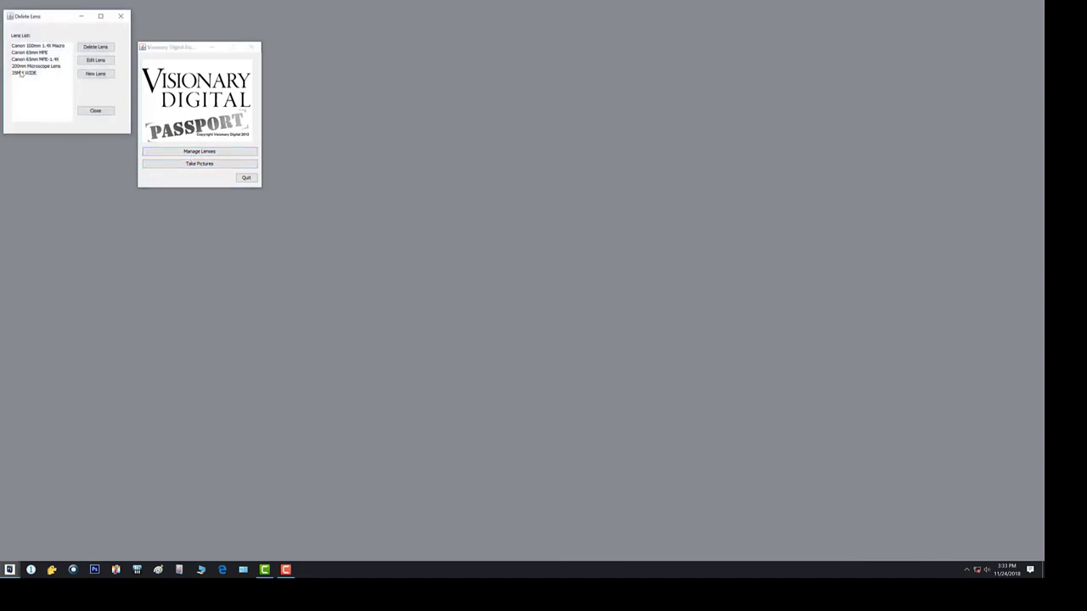
# - Close the lens list and choose the 35MM WIDE lens for taking pictures
pyautogui.click(20, 74)
pyautogui.click(110, 112)
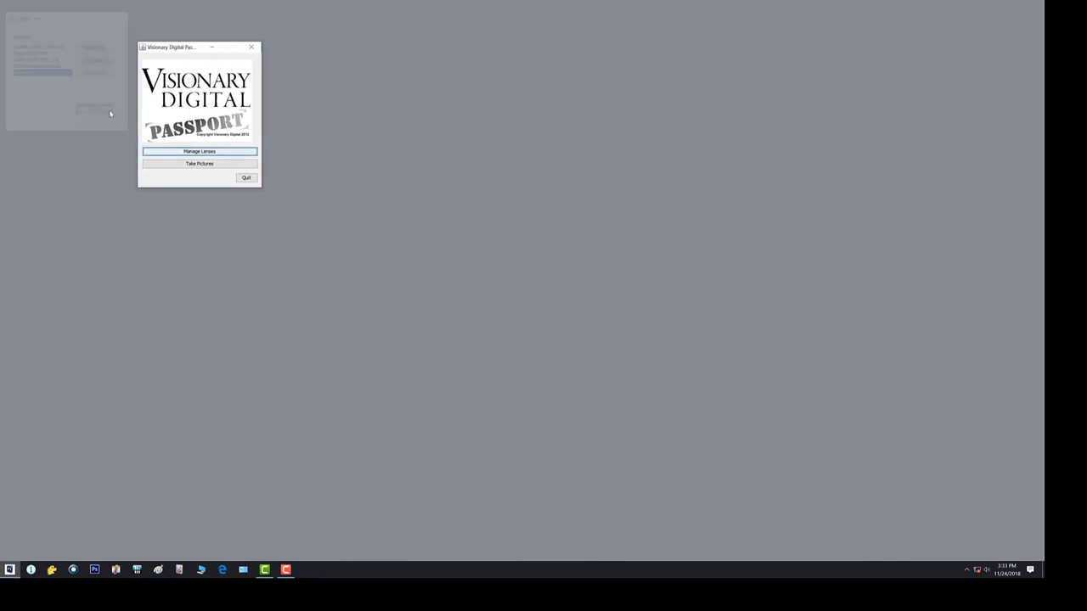
pyautogui.click(204, 161)
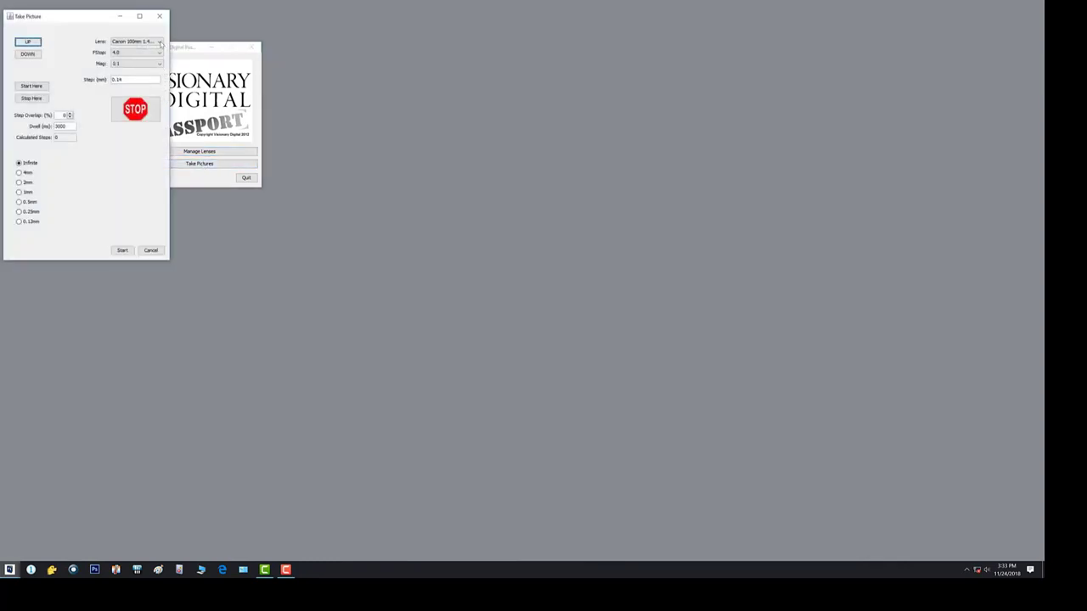
pyautogui.click(159, 42)
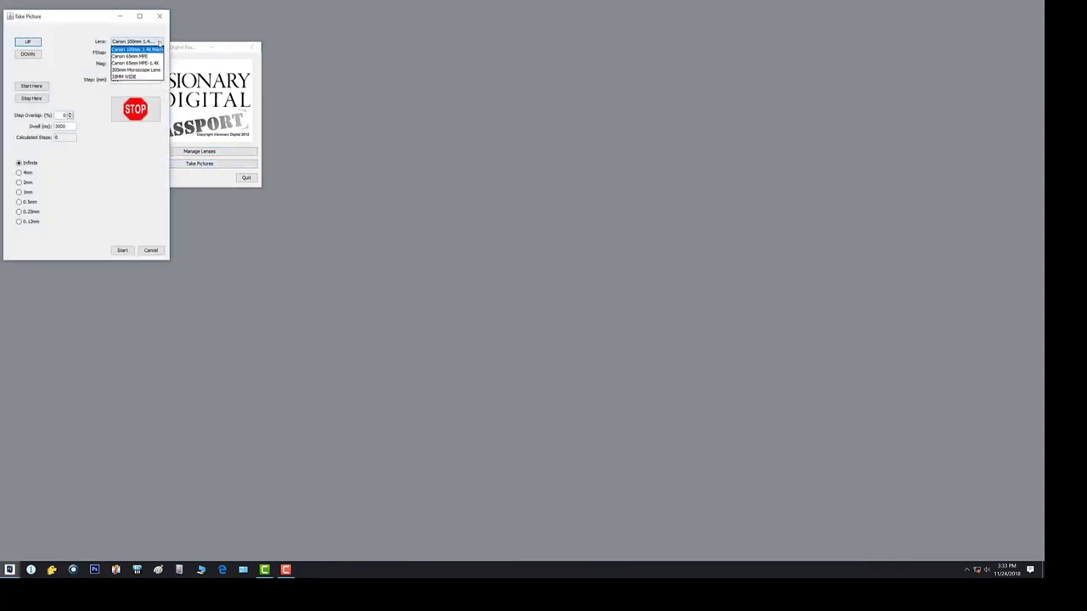
pyautogui.click(124, 78)
pyautogui.click(160, 41)
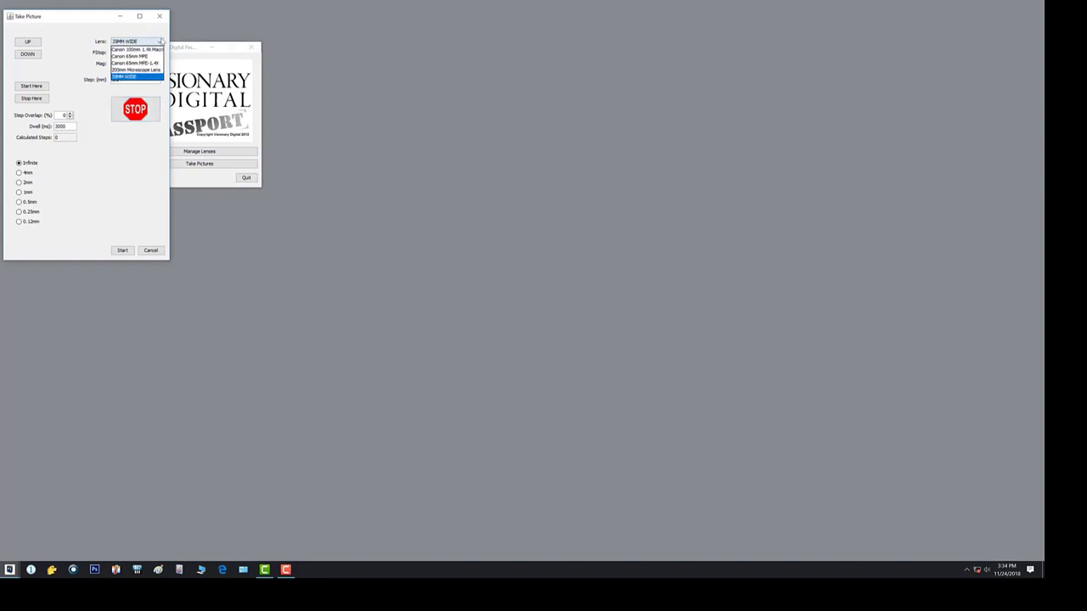
pyautogui.click(135, 77)
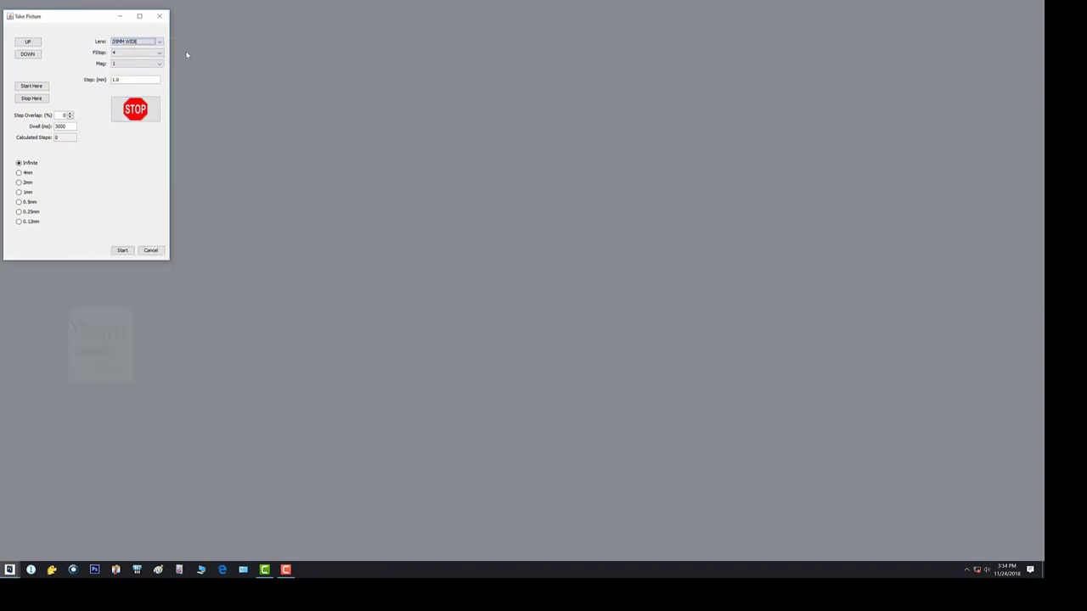
# - Bring the Passport main window back to the front and cancel the Take Picture window
pyautogui.click(9, 569)
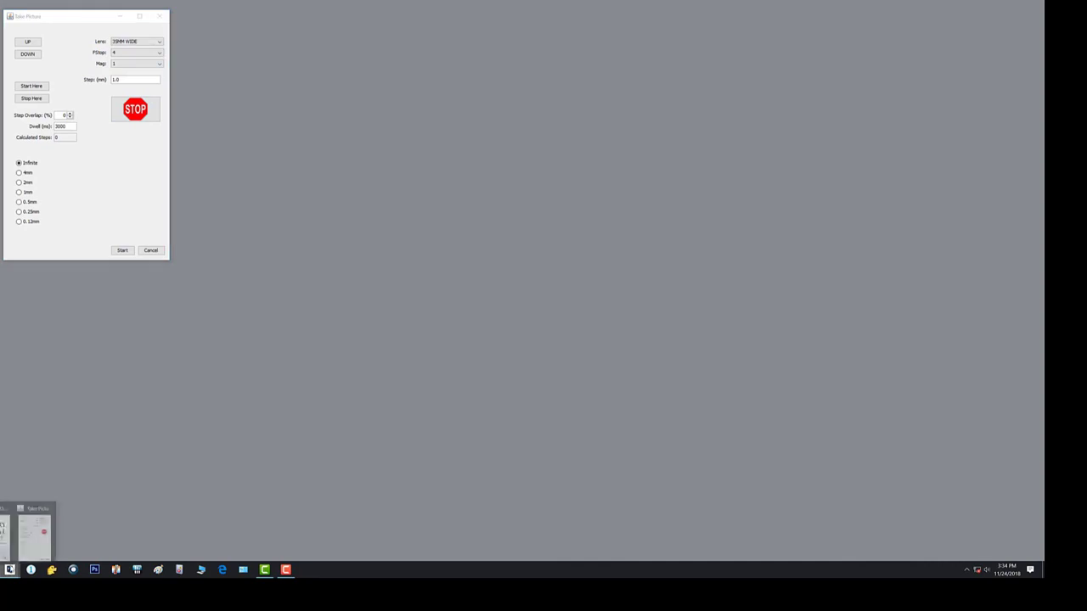
pyautogui.click(26, 546)
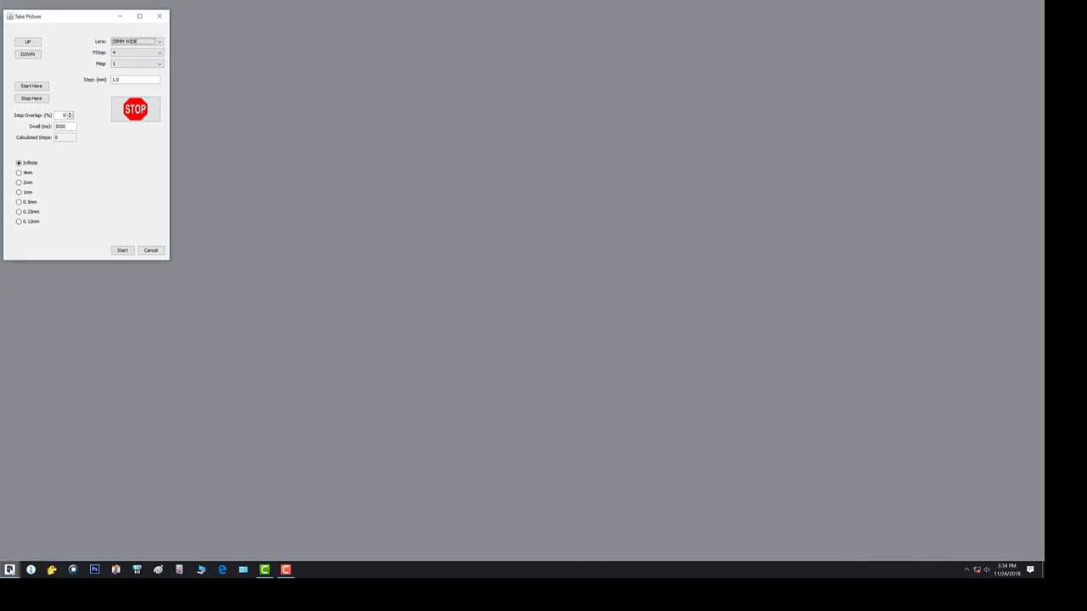
pyautogui.click(9, 568)
pyautogui.click(9, 535)
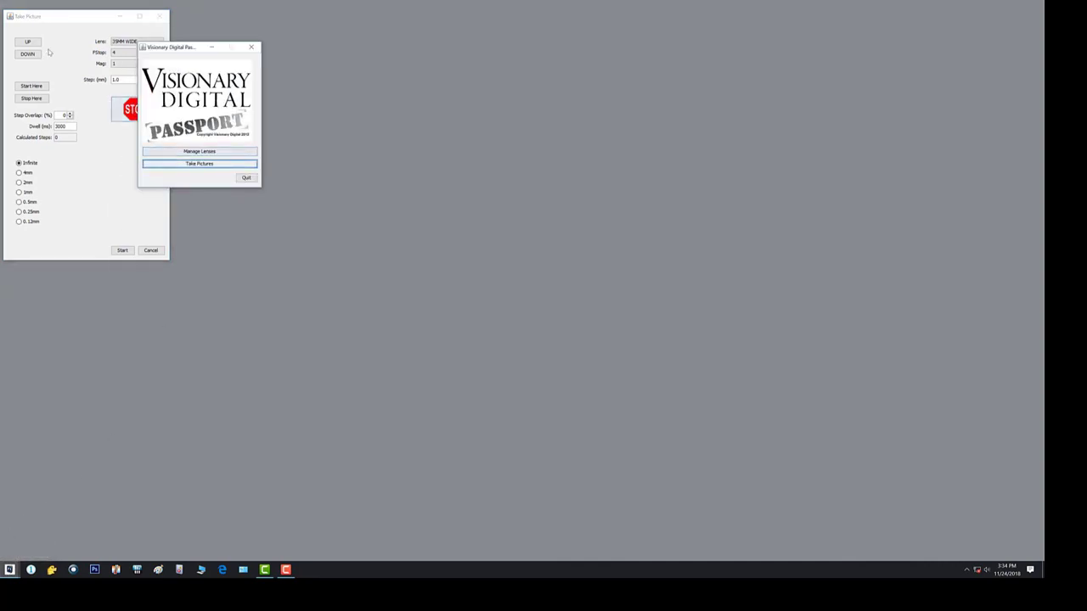
pyautogui.click(150, 250)
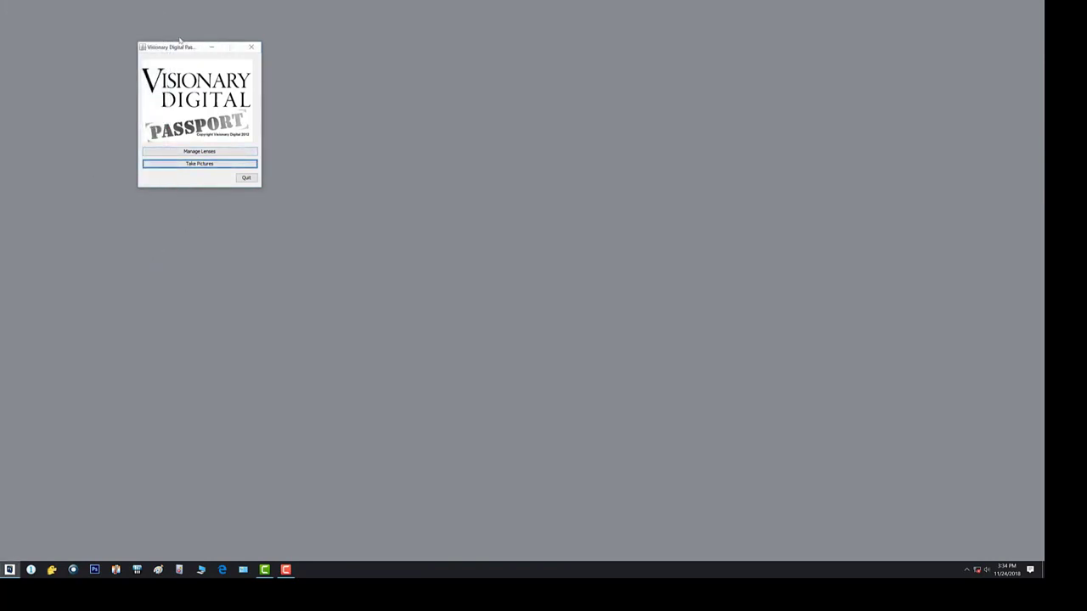
# - View the 35MM WIDE entry in the lens manager, then close the manager and exit Passport
pyautogui.click(182, 151)
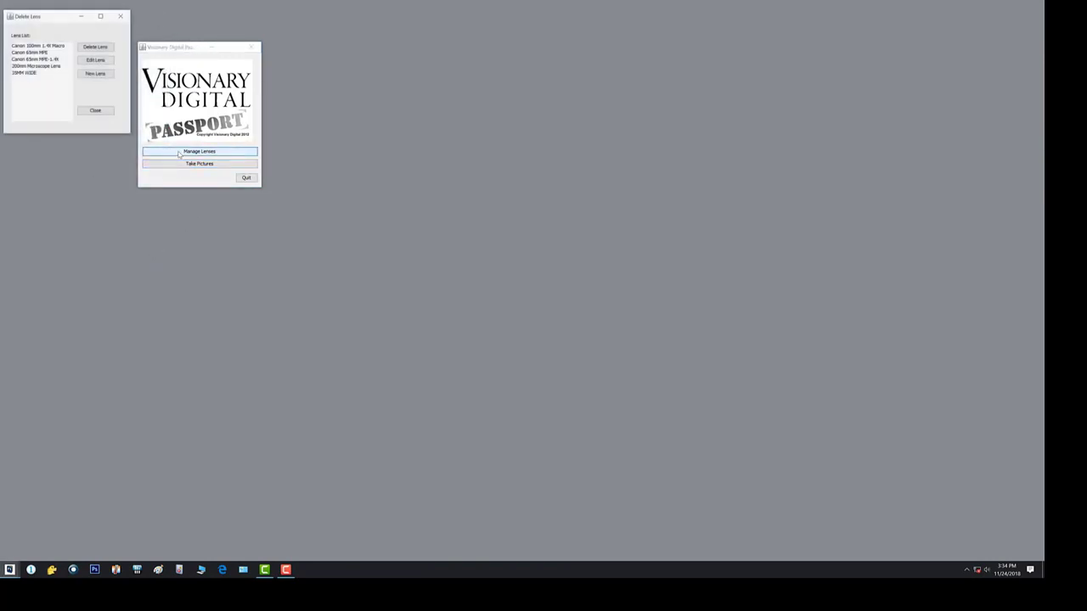
pyautogui.click(28, 75)
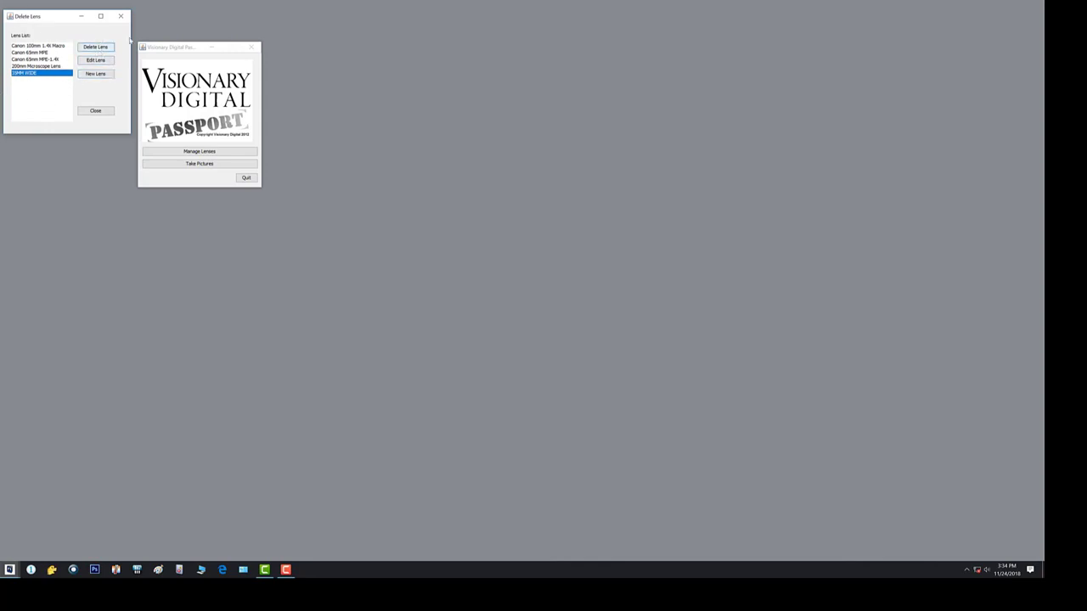
pyautogui.click(121, 17)
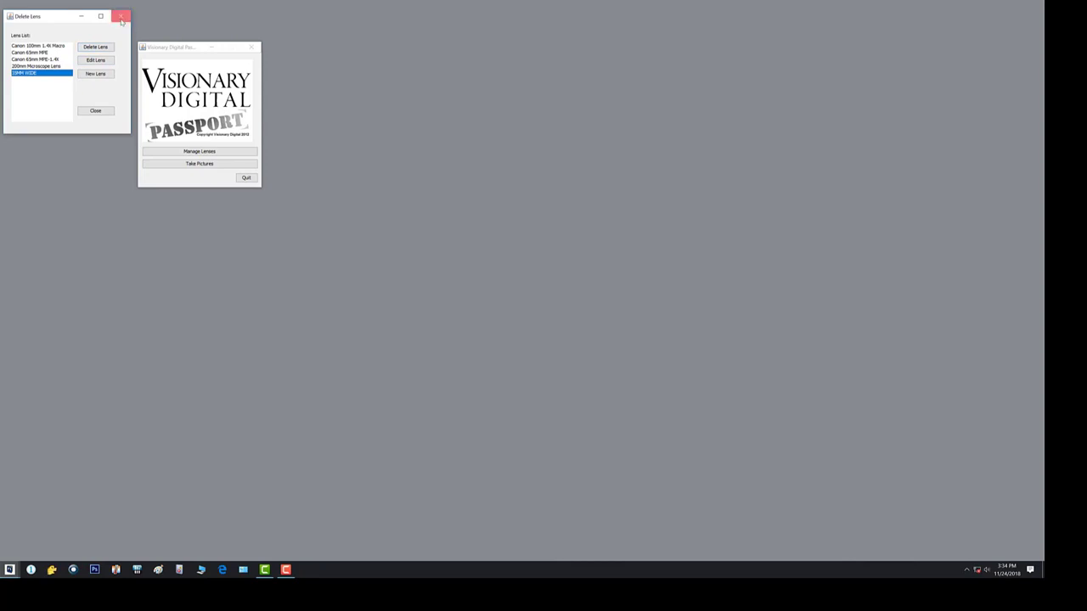
pyautogui.click(252, 47)
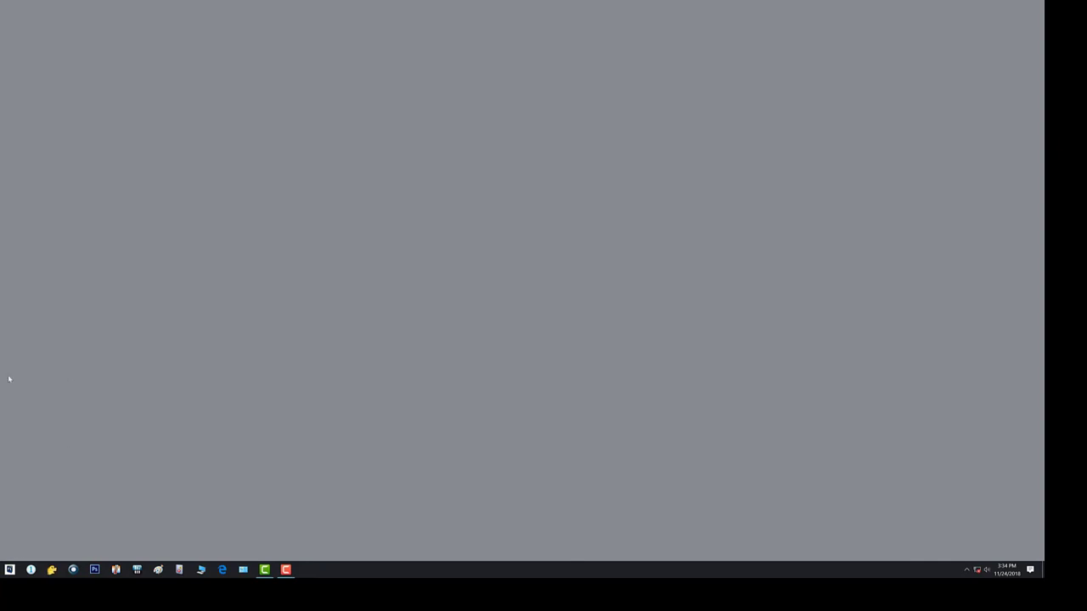
# - Switch to File Explorer and open the vdpassport folder in Program Files (x86) on the C: drive
pyautogui.click(201, 571)
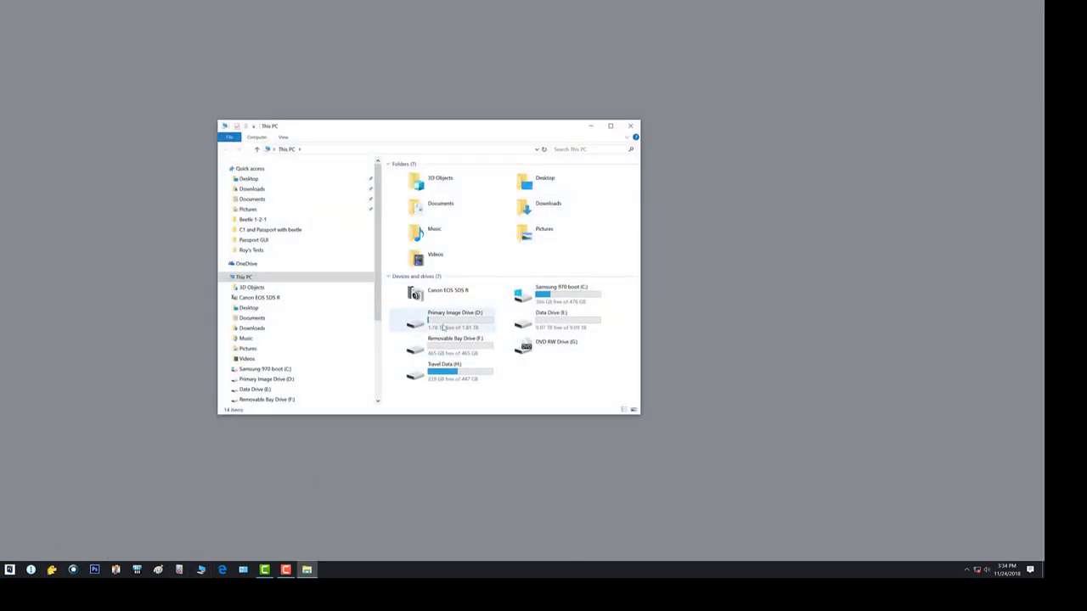
pyautogui.click(550, 299)
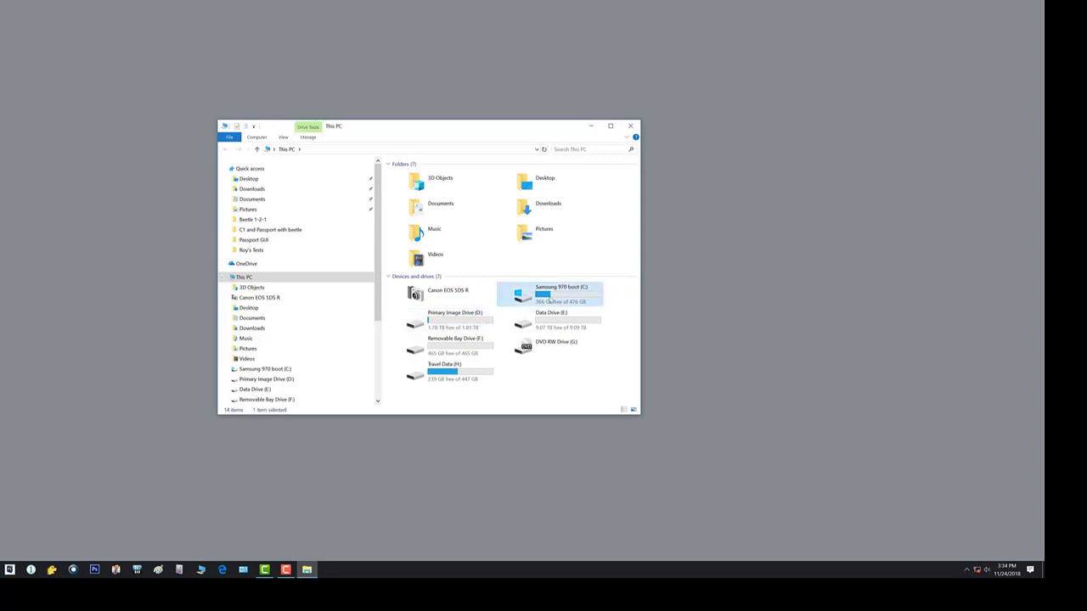
pyautogui.doubleClick(551, 299)
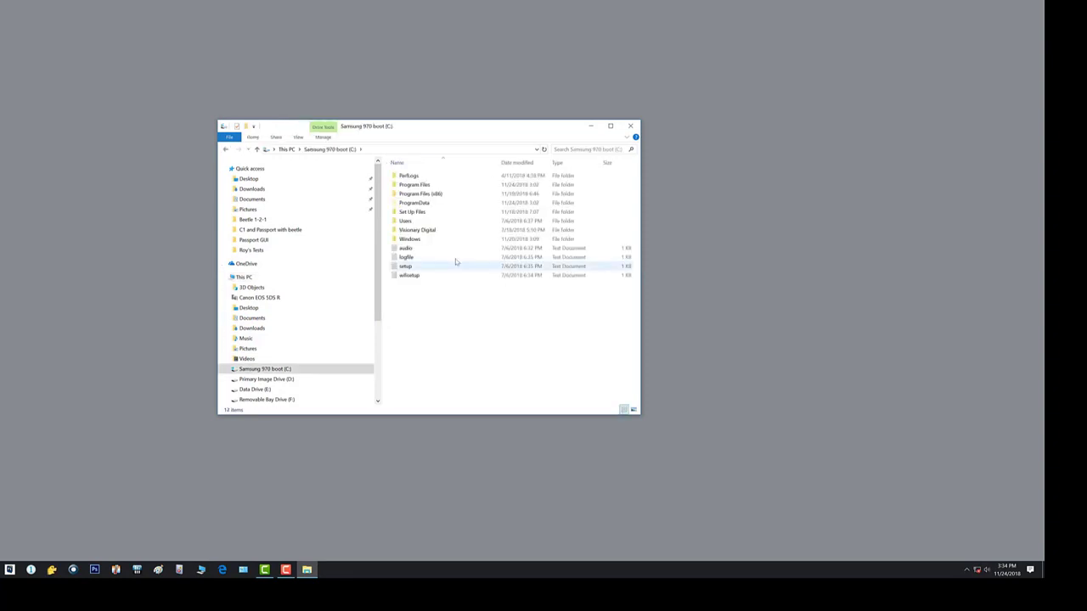
pyautogui.doubleClick(409, 194)
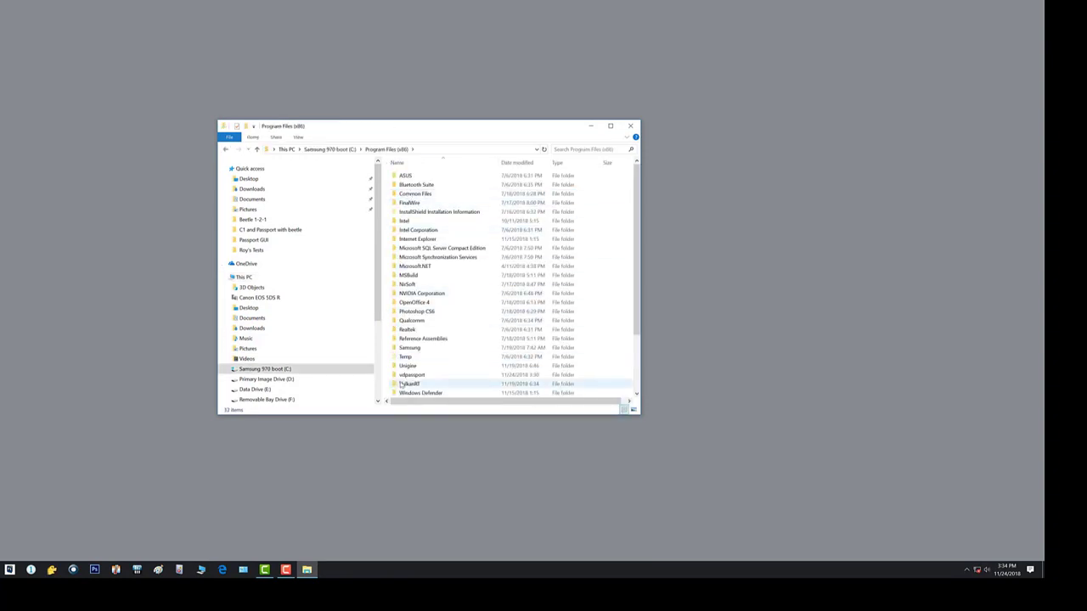
pyautogui.doubleClick(413, 375)
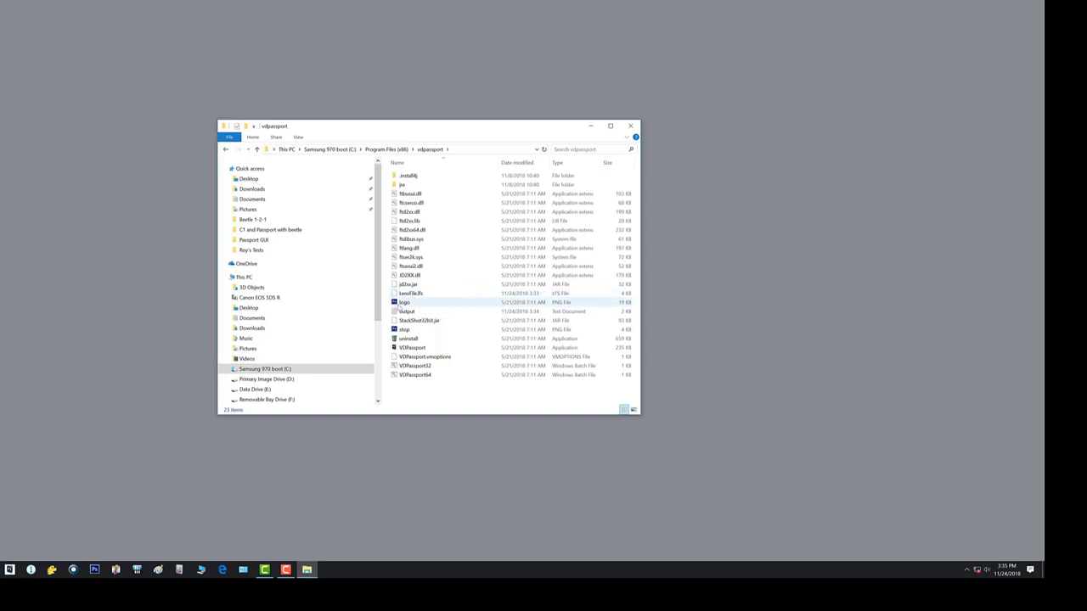
# - Copy LensFile.lfs from the New Passport folder inside Set Up Files on the C: drive
pyautogui.click(268, 370)
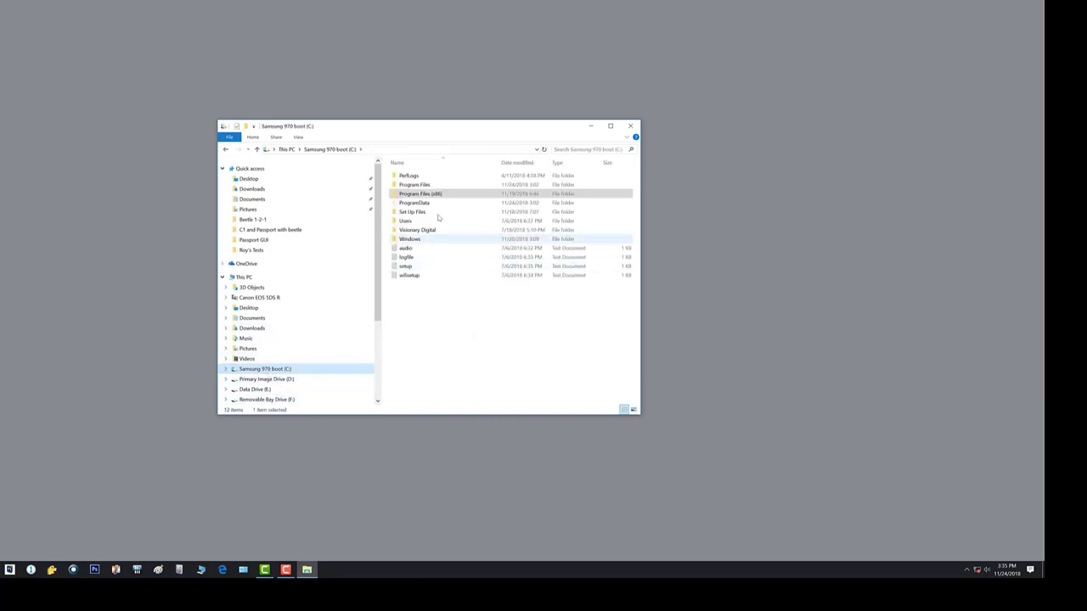
pyautogui.click(412, 214)
pyautogui.doubleClick(412, 213)
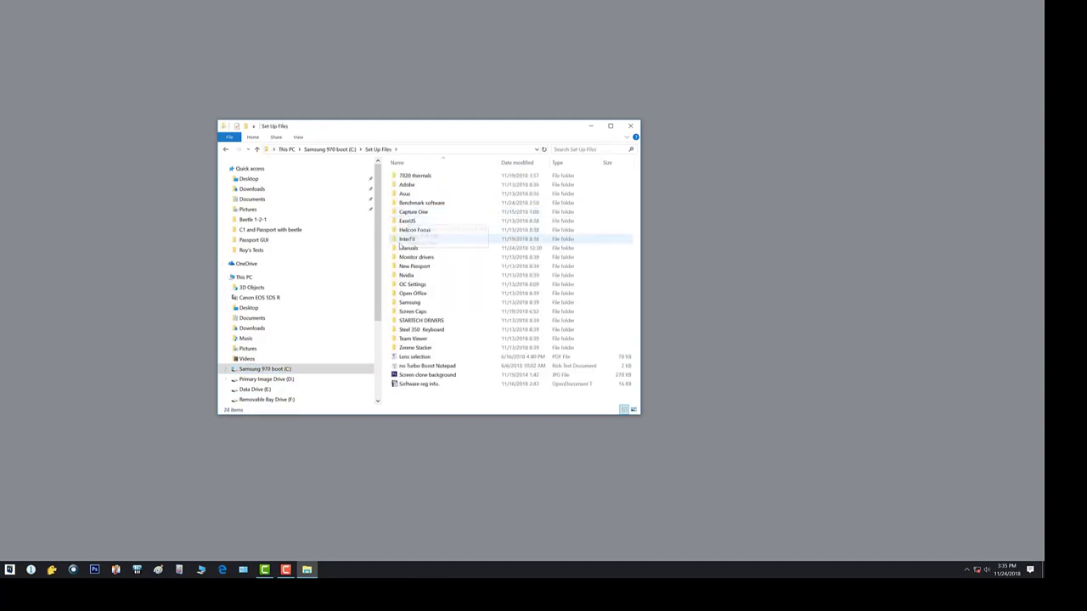
pyautogui.doubleClick(403, 267)
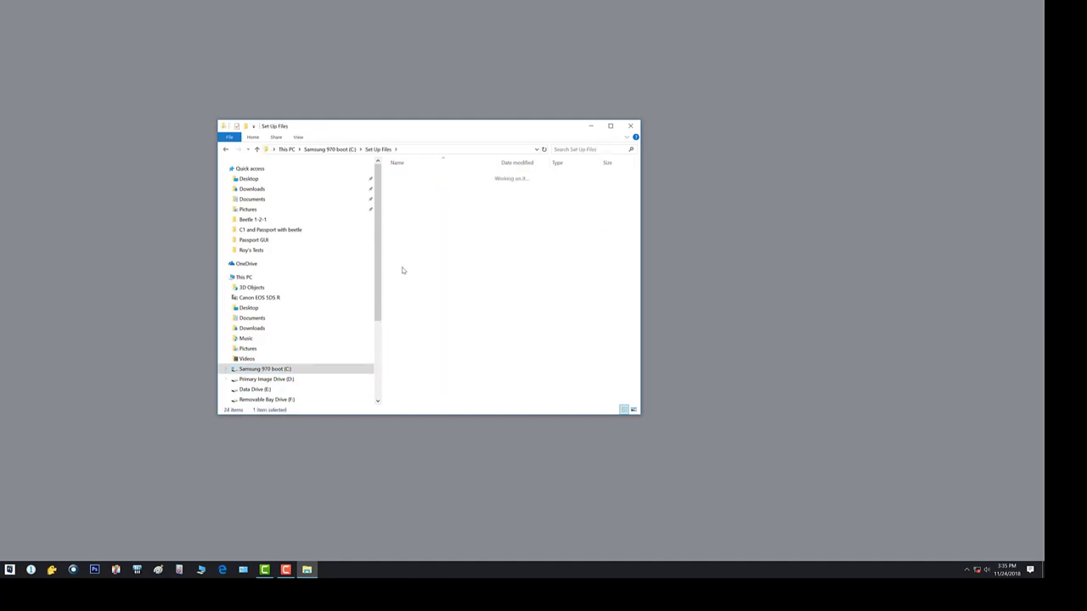
pyautogui.click(407, 196)
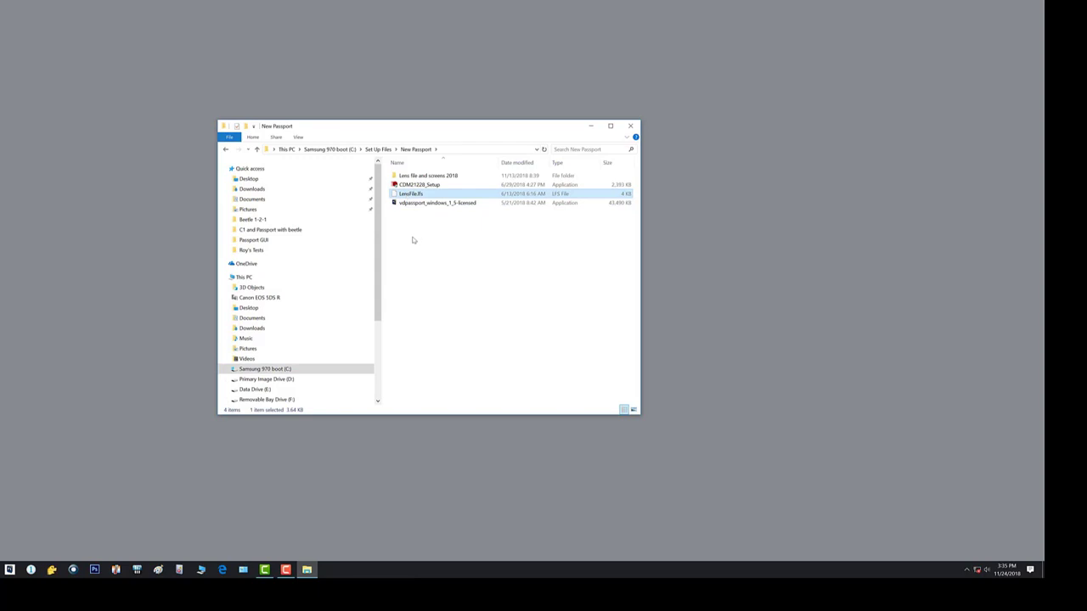
pyautogui.rightClick(412, 195)
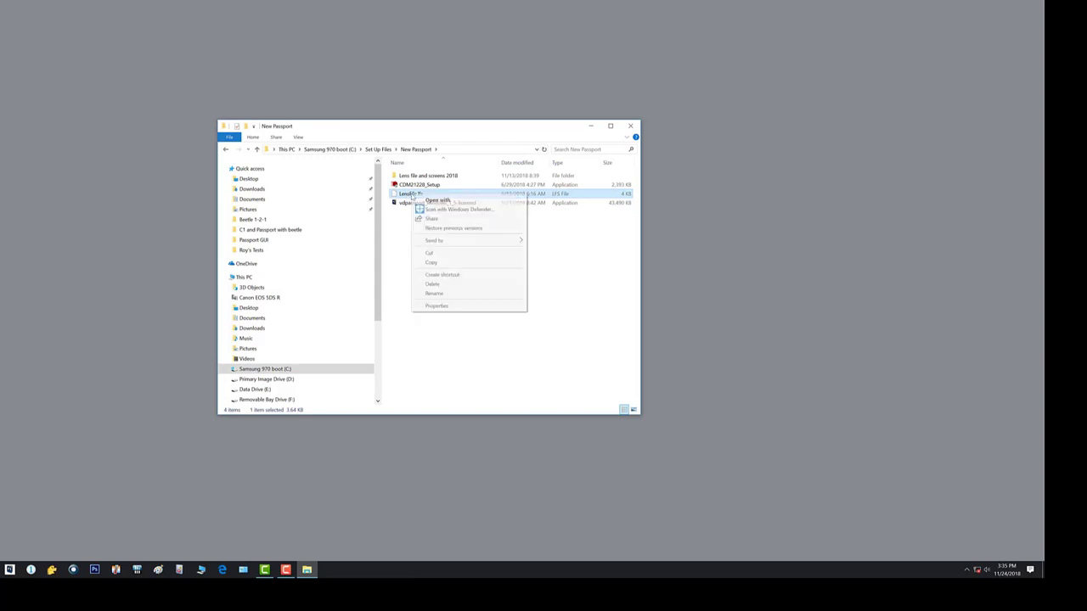
pyautogui.click(431, 262)
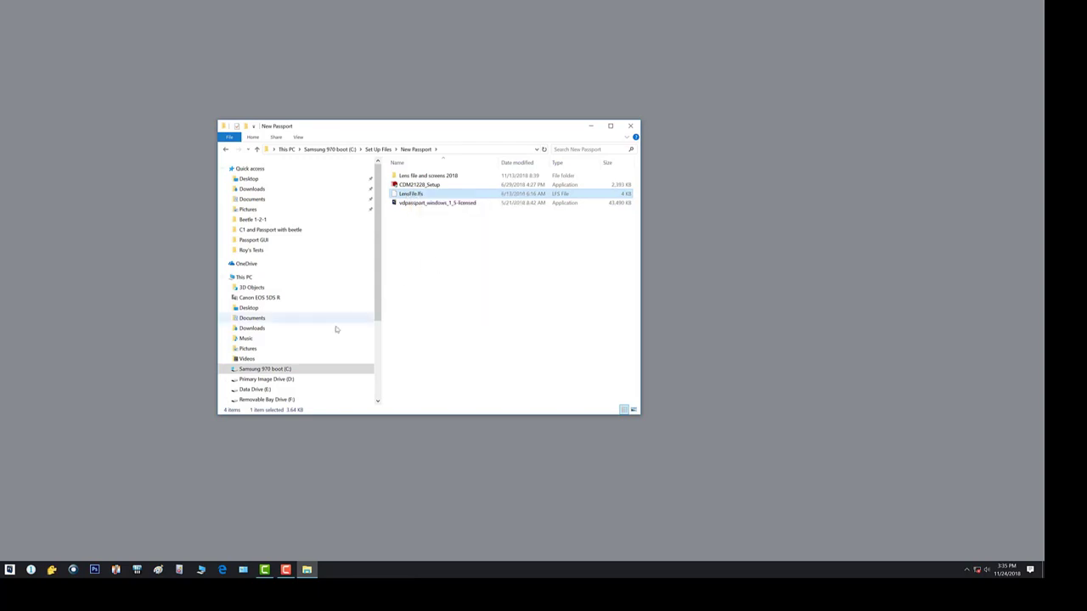
# - Return to the vdpassport folder in Program Files (x86) on the C: drive and delete its LensFile.lfs
pyautogui.click(280, 370)
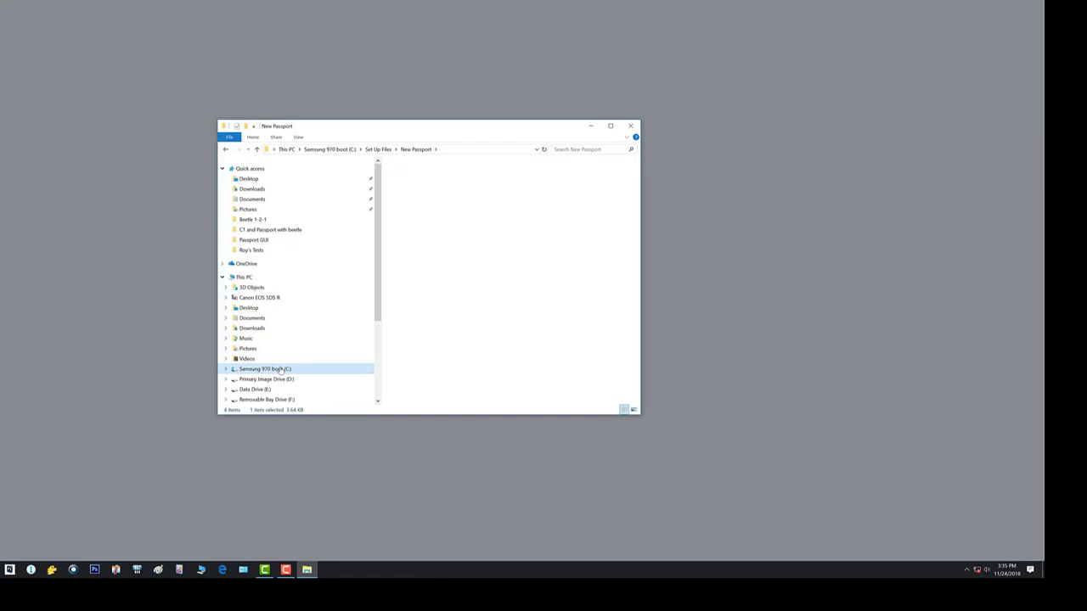
pyautogui.click(414, 194)
pyautogui.doubleClick(414, 194)
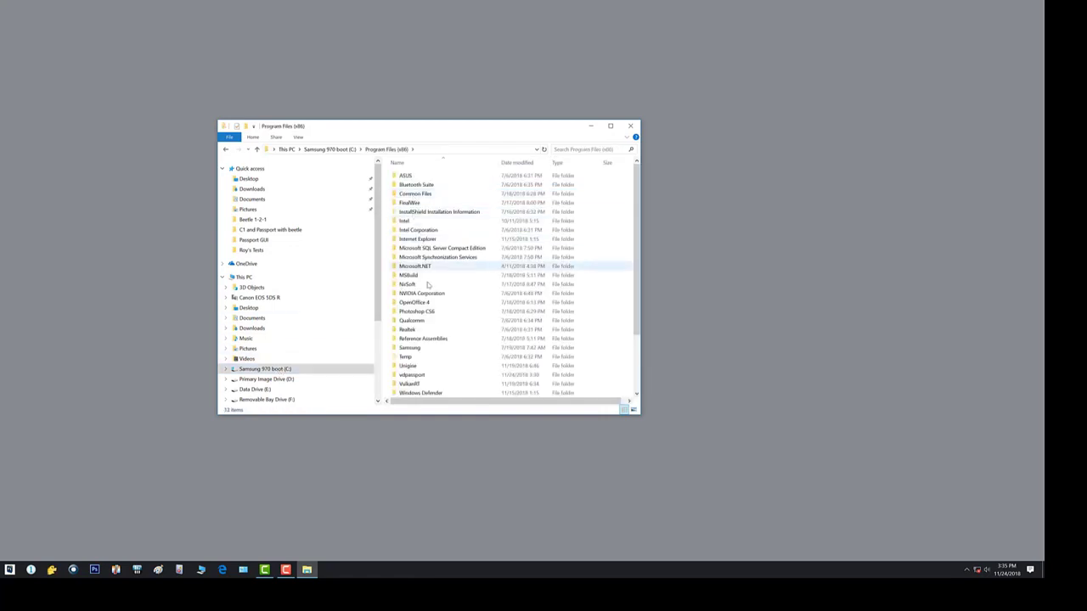
pyautogui.doubleClick(409, 375)
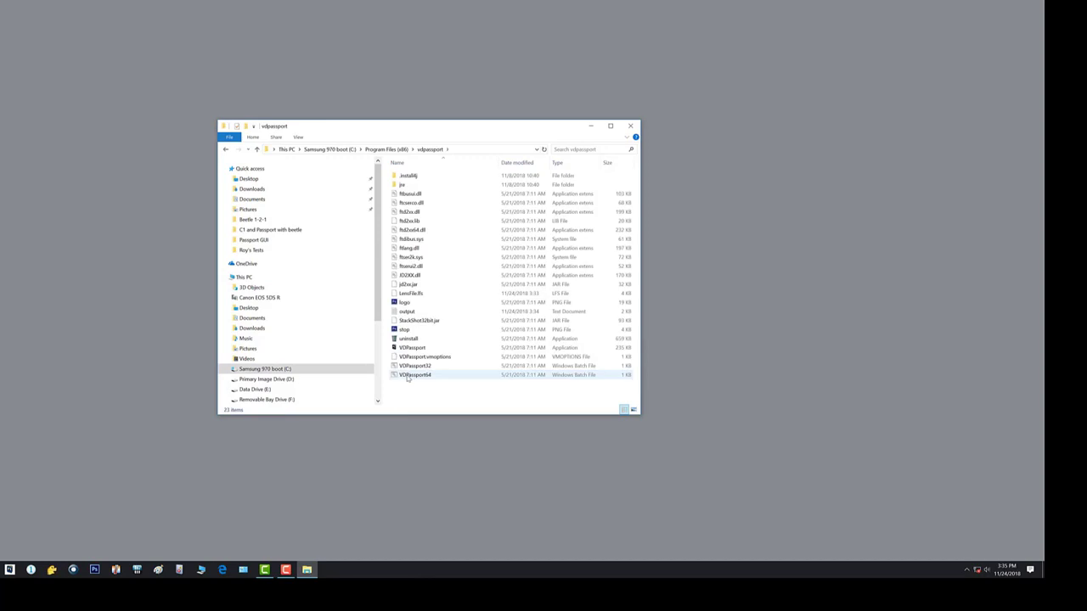
pyautogui.click(411, 294)
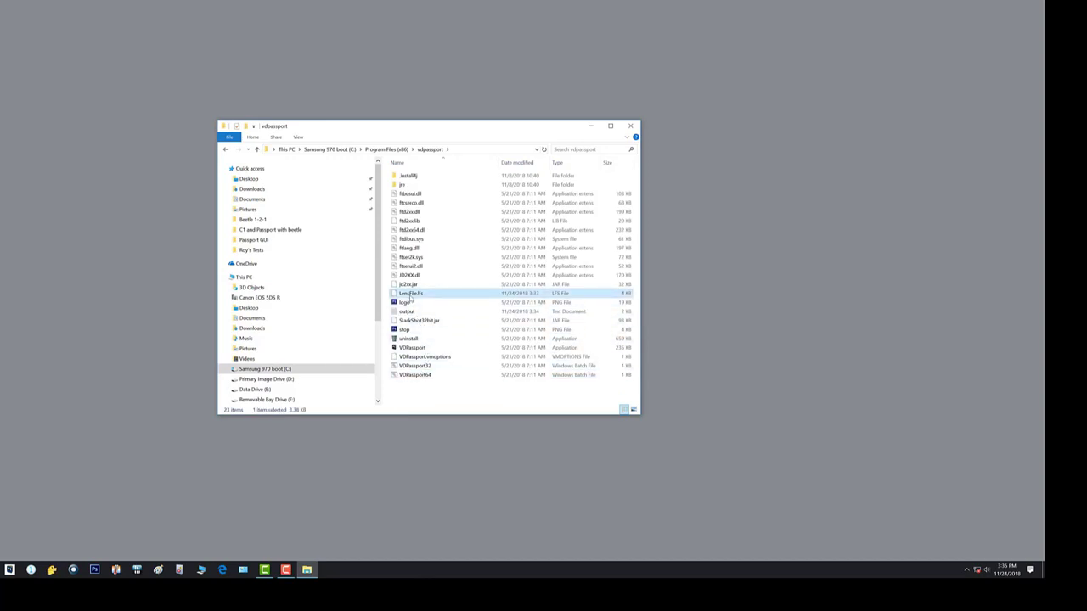
pyautogui.press('Delete')
pyautogui.click(470, 253)
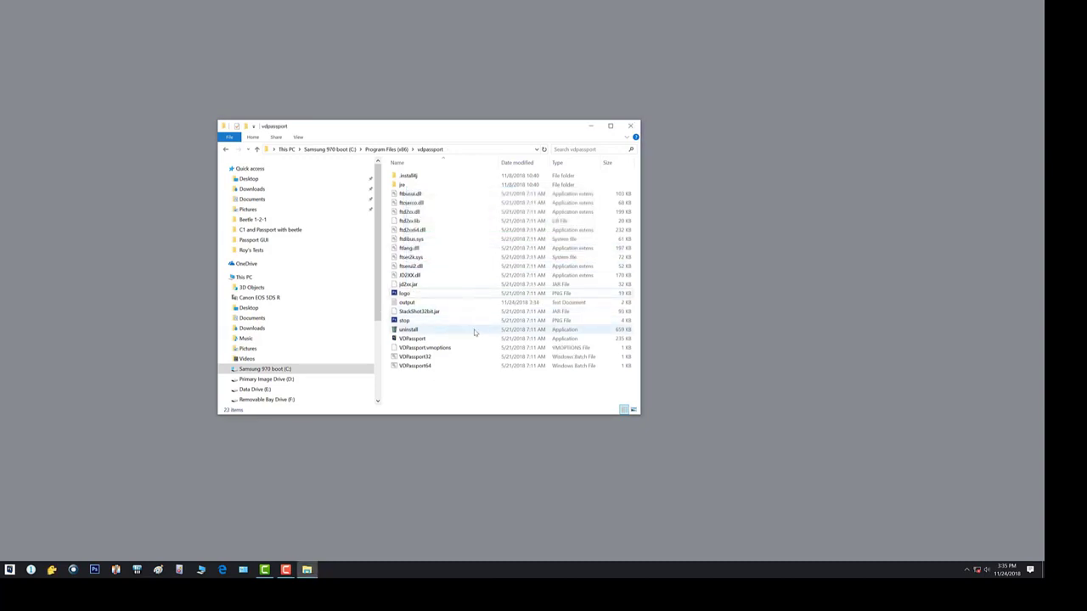
# - Paste the copied lens file into the vdpassport folder with administrator permission, then close File Explorer
pyautogui.rightClick(594, 319)
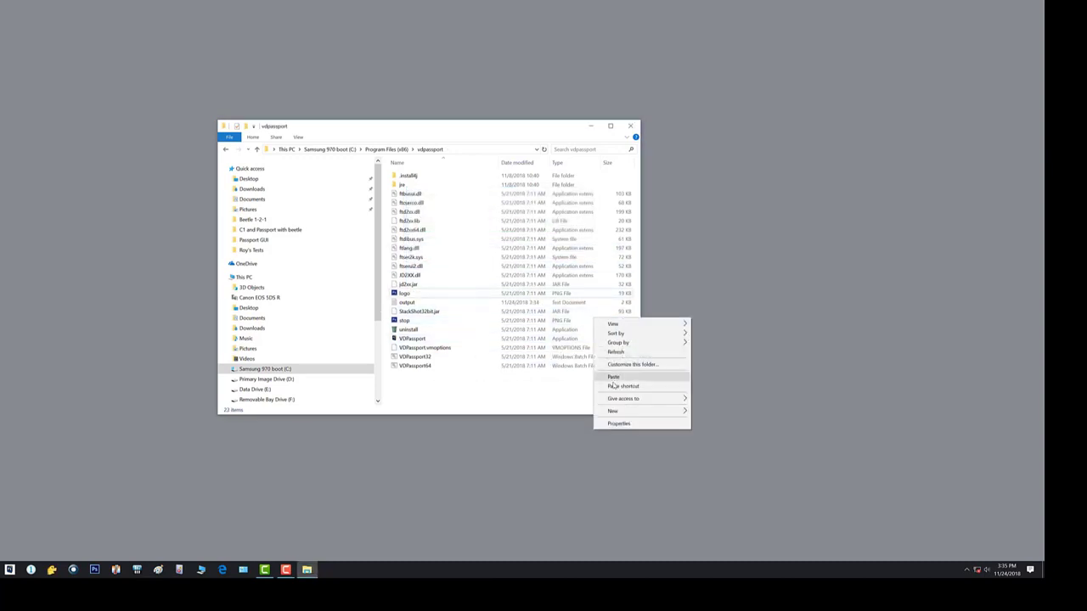
pyautogui.click(613, 377)
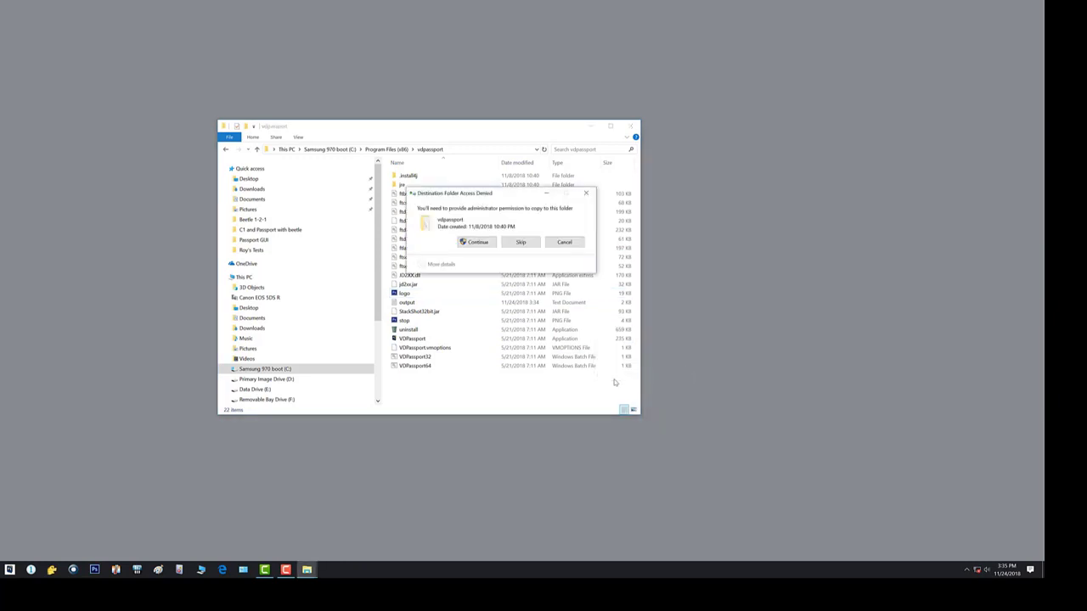
pyautogui.click(478, 242)
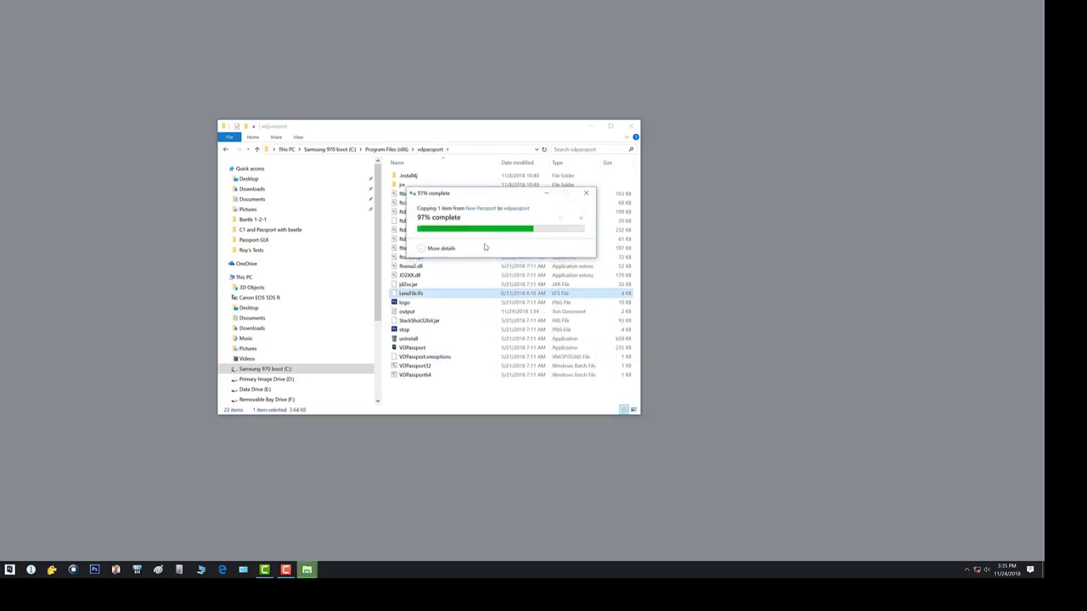
pyautogui.click(630, 126)
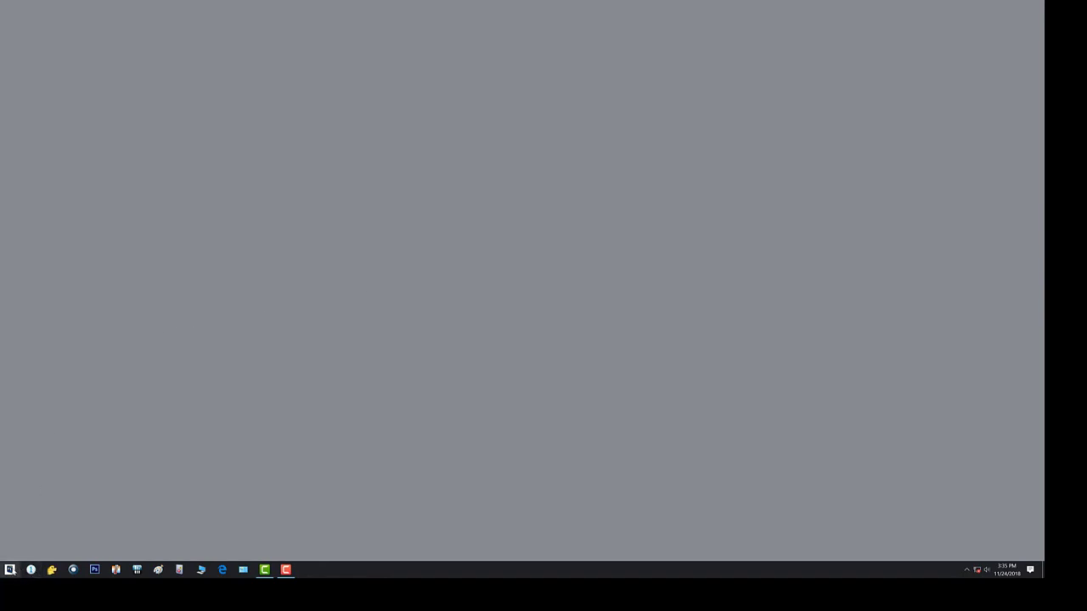
# - Switch to Visionary Digital Passport by launching it, open the lens manager and move its window away from the main window
pyautogui.click(31, 568)
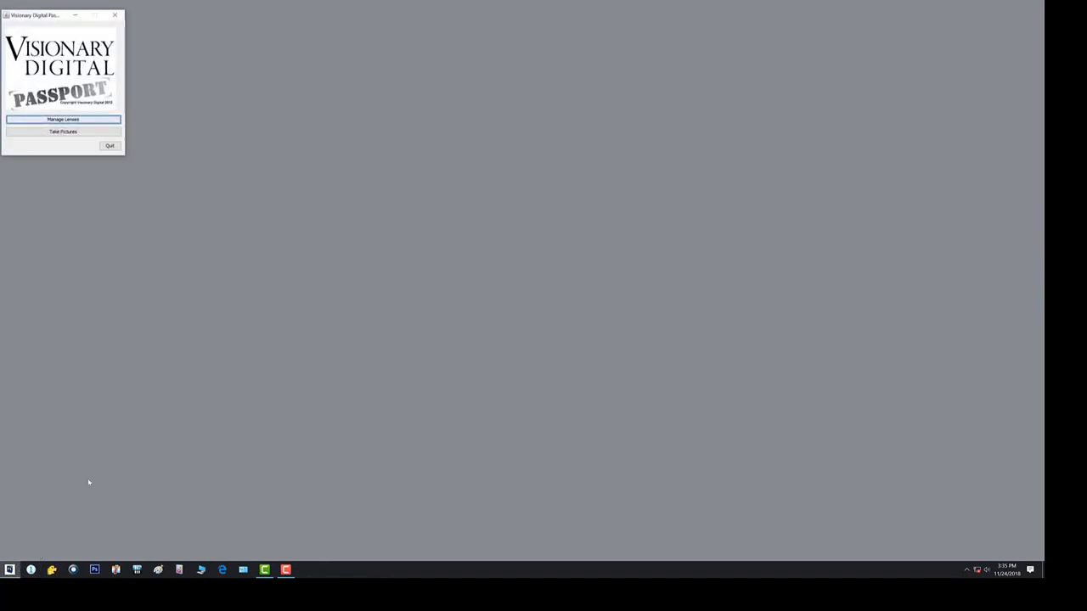
pyautogui.click(64, 119)
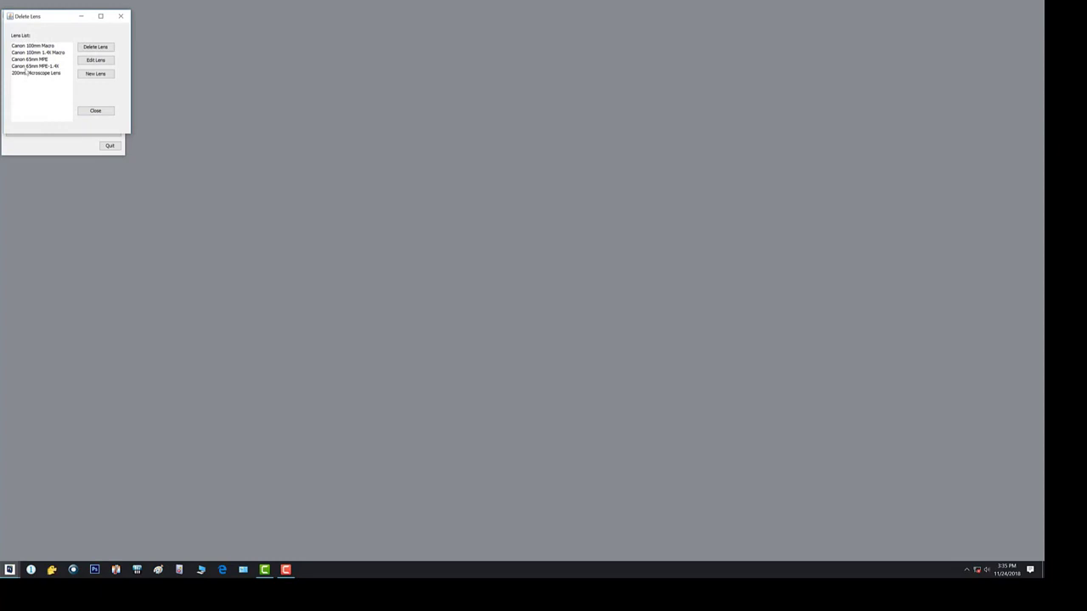
pyautogui.moveTo(51, 19); pyautogui.dragTo(437, 103)
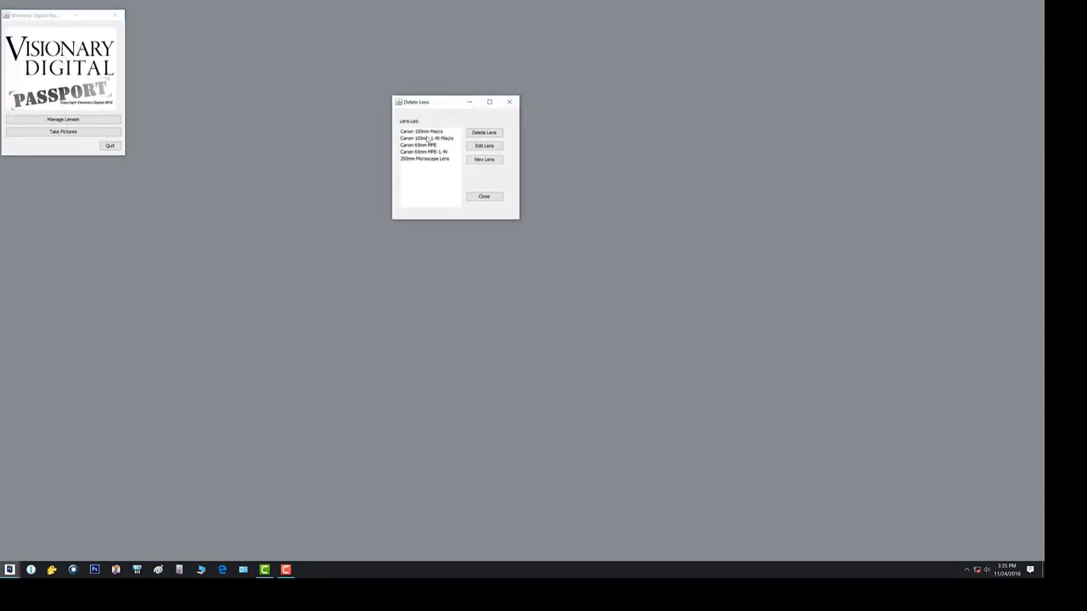
# - Examine the Canon 100mm Macro lens's magnification and f-stop table in the lens editor, then cancel without saving
pyautogui.click(425, 132)
pyautogui.click(485, 147)
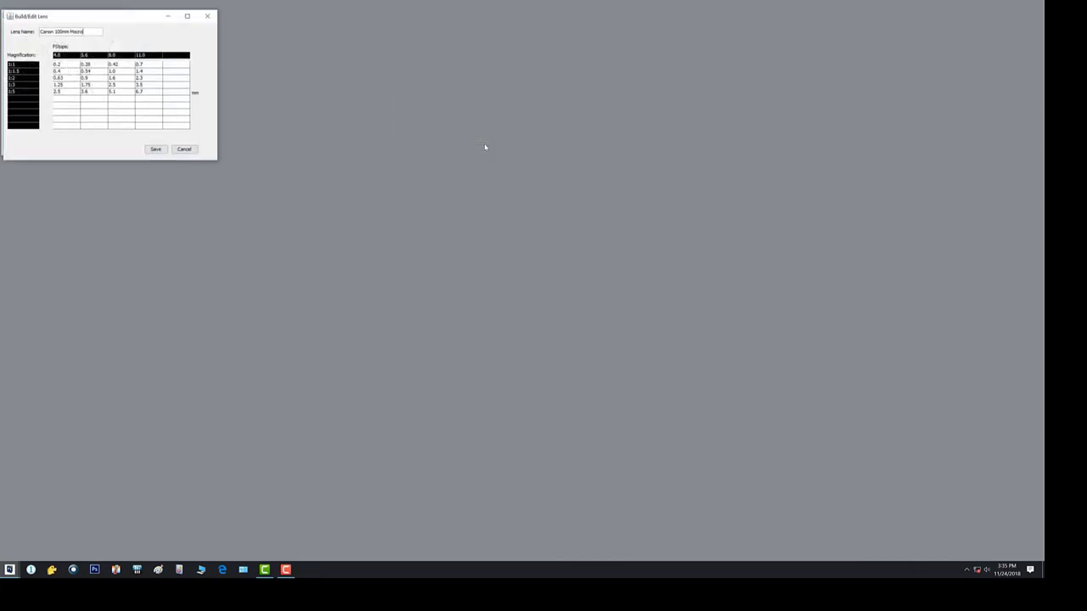
pyautogui.click(186, 149)
# - Move the Passport main window toward the middle of the desktop, then view the lens list and close it
pyautogui.moveTo(67, 19); pyautogui.dragTo(469, 135)
pyautogui.click(467, 236)
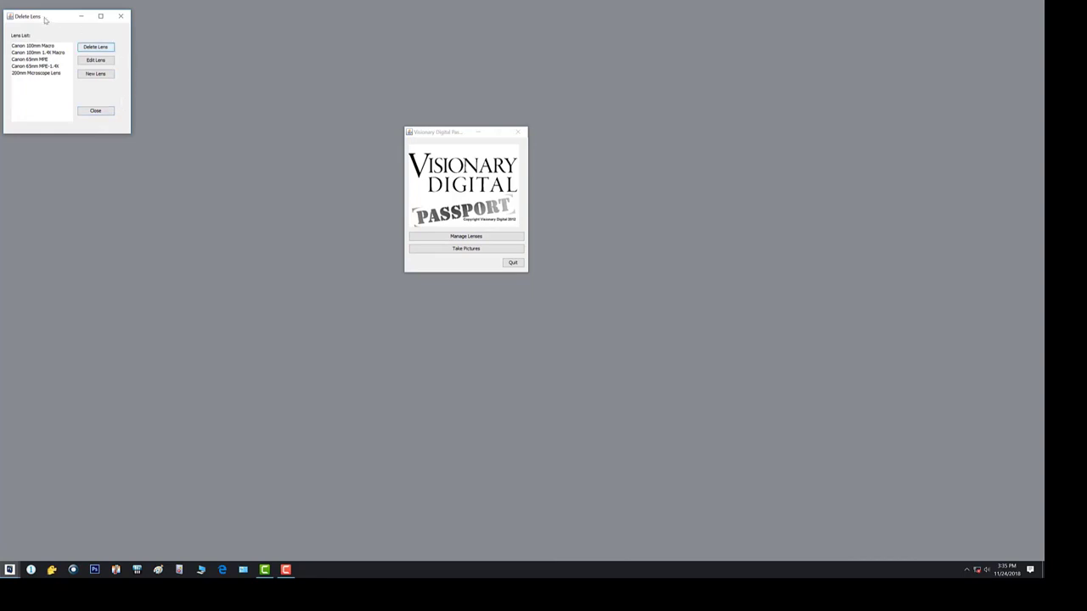
pyautogui.click(113, 112)
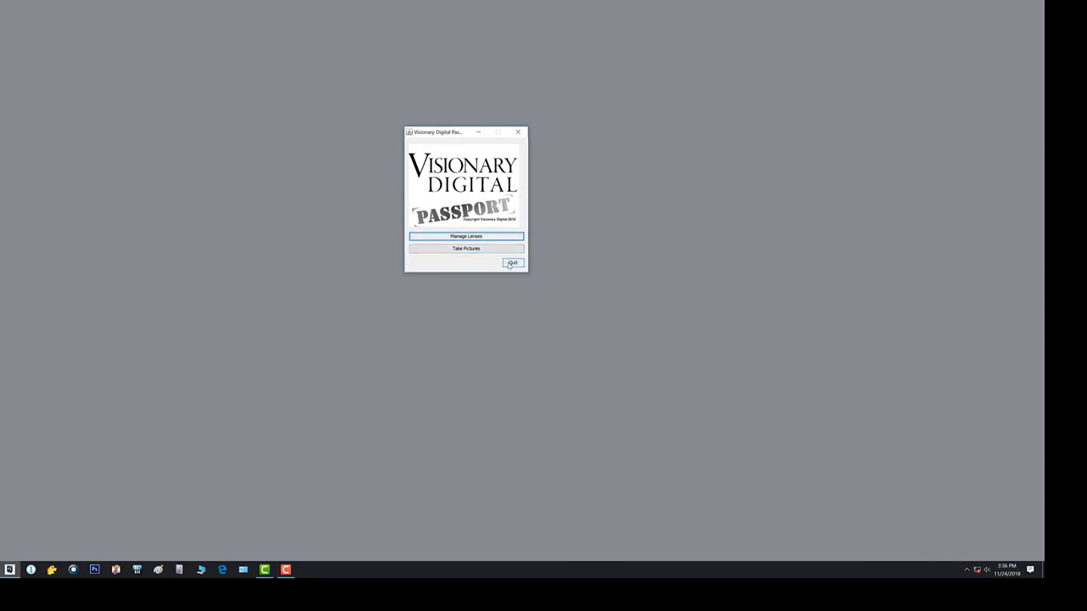
# - Reopen the lens manager to check the list, close it and quit Passport
pyautogui.click(482, 237)
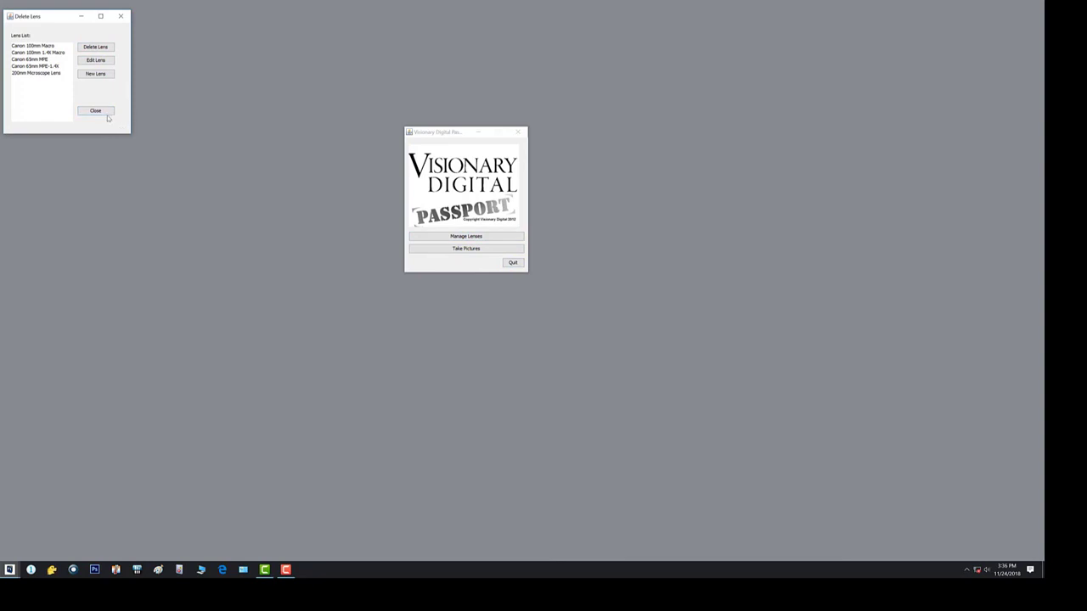
pyautogui.click(125, 17)
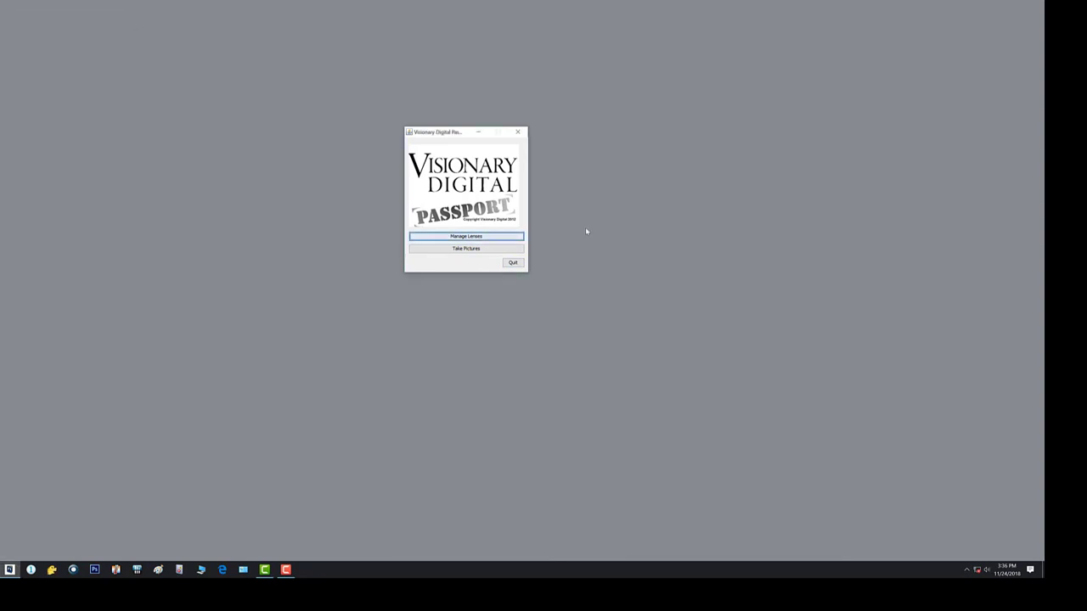
pyautogui.click(513, 262)
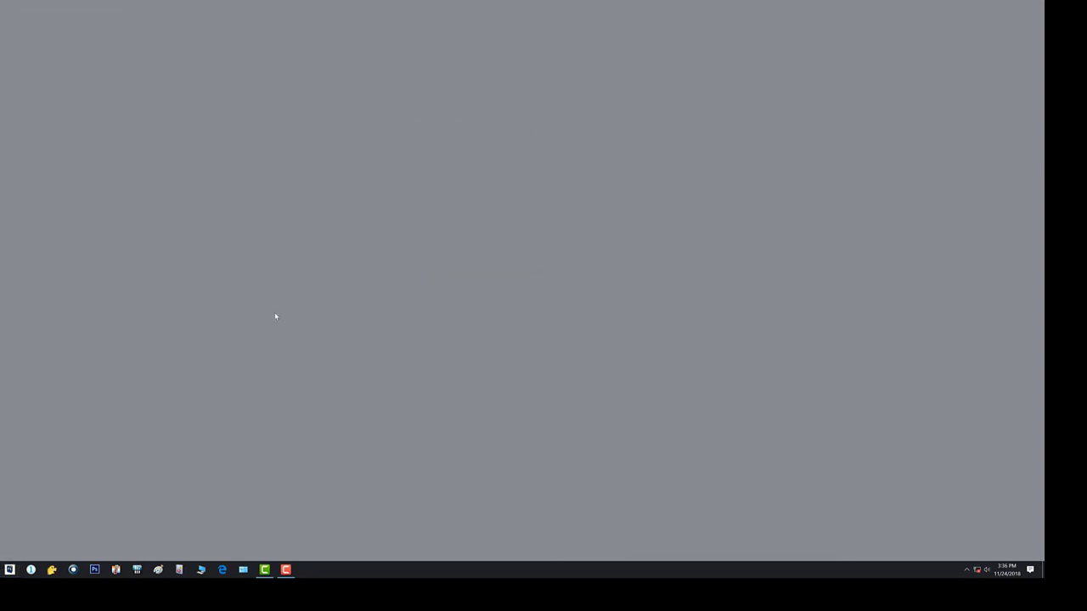